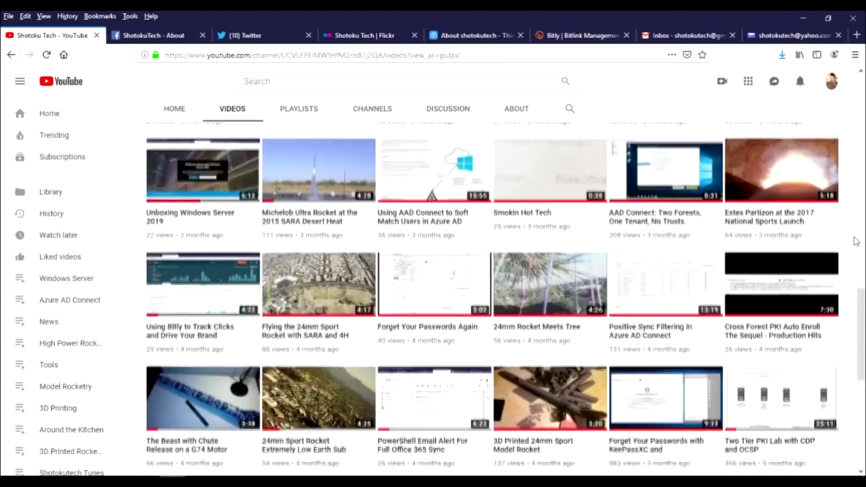
scroll(856, 241, "down", 1)
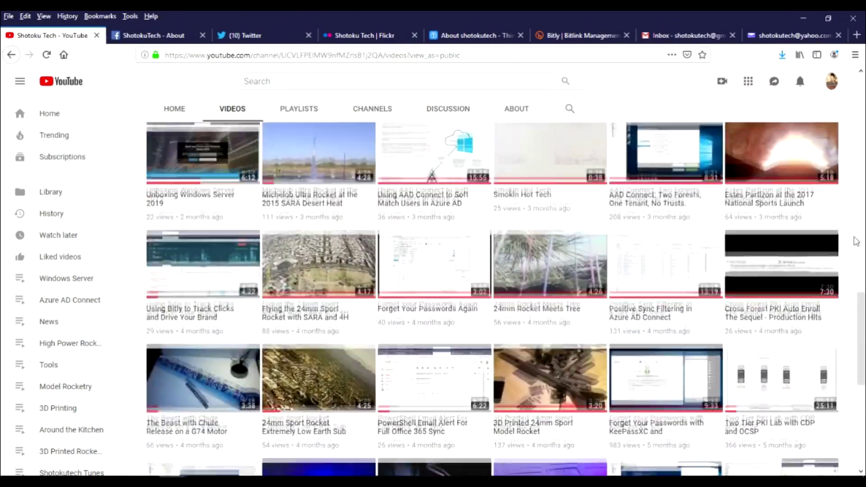
scroll(856, 241, "up", 1)
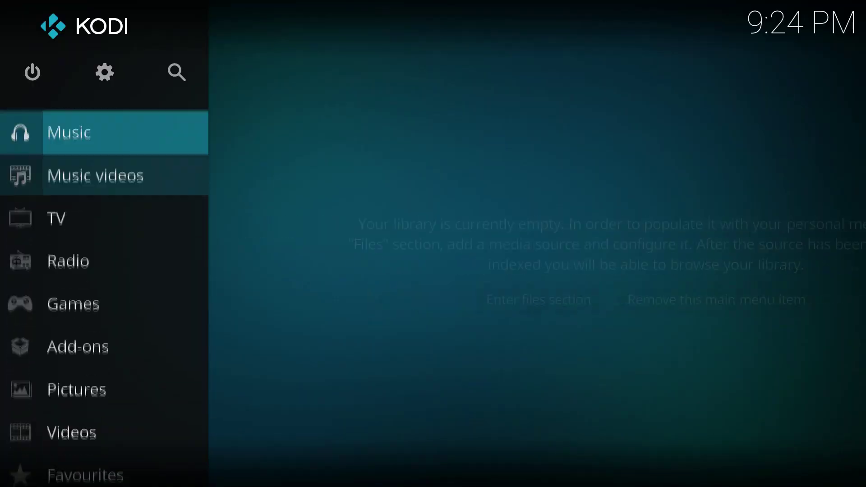
Open the add-on search from the Add-ons section of the Kodi home screen
key("Down")
key("Down")
key("Down")
key("Down")
key("Down")
key("Right")
key("Right")
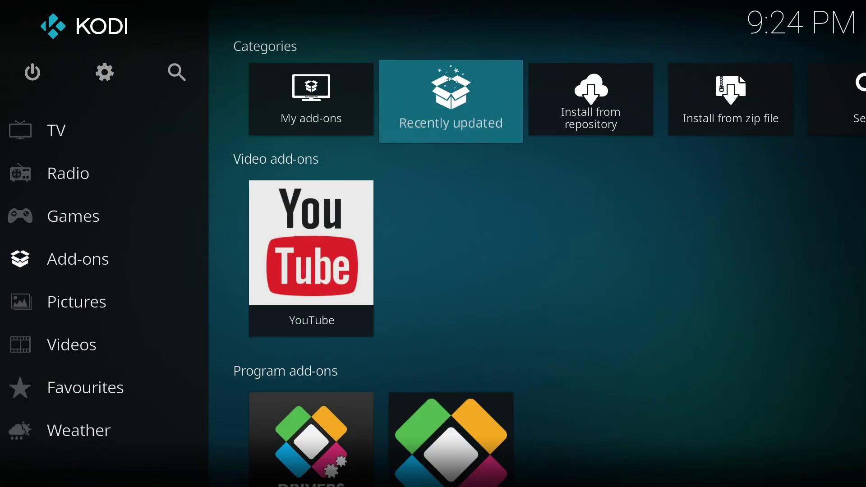
key("Right")
key("Right")
key("Right")
key("Return")
Search the add-ons for "pluto"
key("Right")
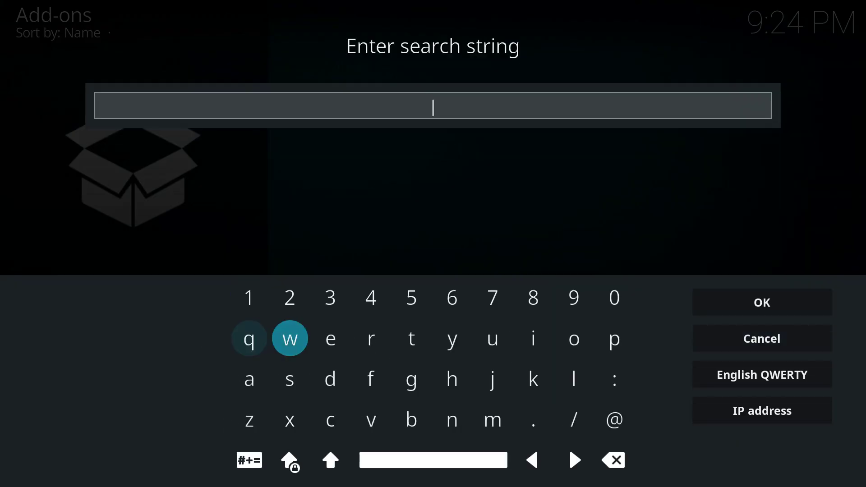
key("Right")
key("Right")
key("Right")
key("Right")
key("Right")
key("Right")
key("Right")
key("Right")
key("Return")
key("Down")
key("Left")
key("Return")
key("Left")
key("Left")
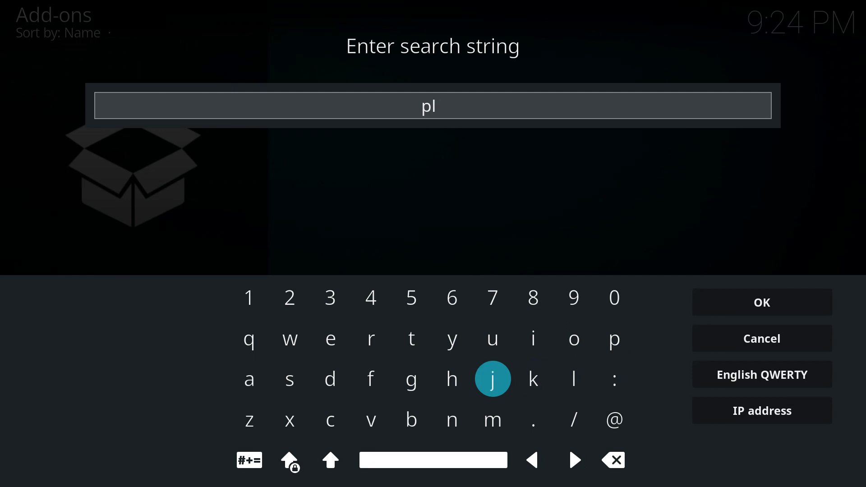
key("Return")
key("Right")
key("Right")
key("Right")
key("Right")
key("Return")
key("Right")
key("Right")
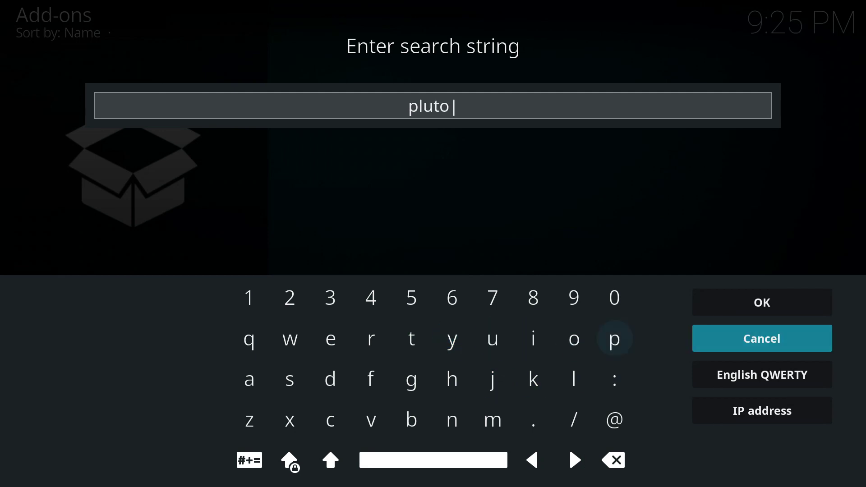
key("Up")
key("Return")
Install the Pluto.TV add-on from the search results, accepting its additional add-ons
key("Down")
key("Return")
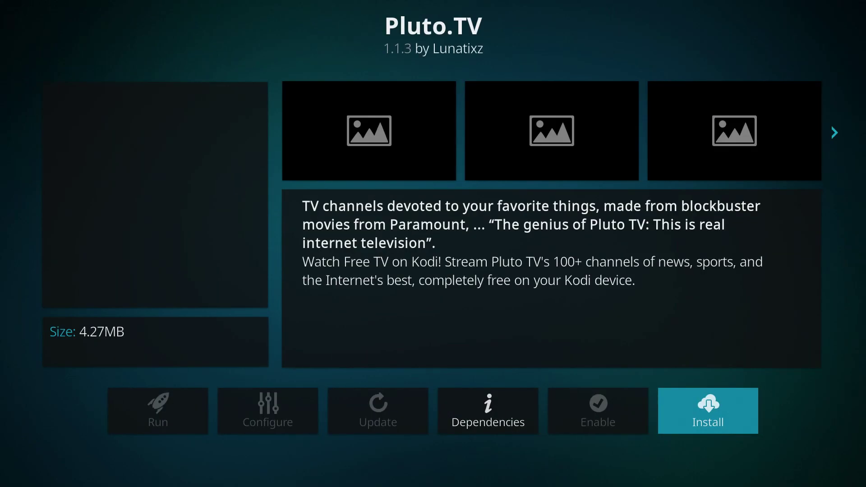
key("Return")
key("Right")
key("Return")
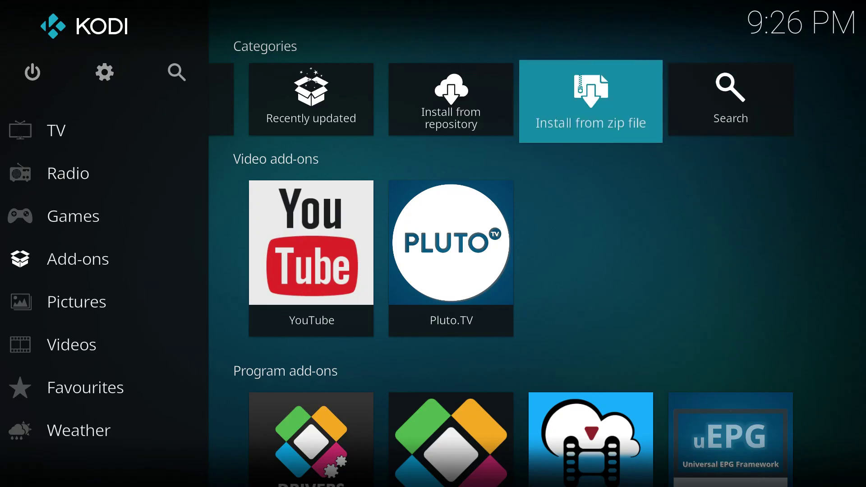
Open the Kodi Add-on repository for installing add-ons from a repository
key("Left")
key("Return")
key("Down")
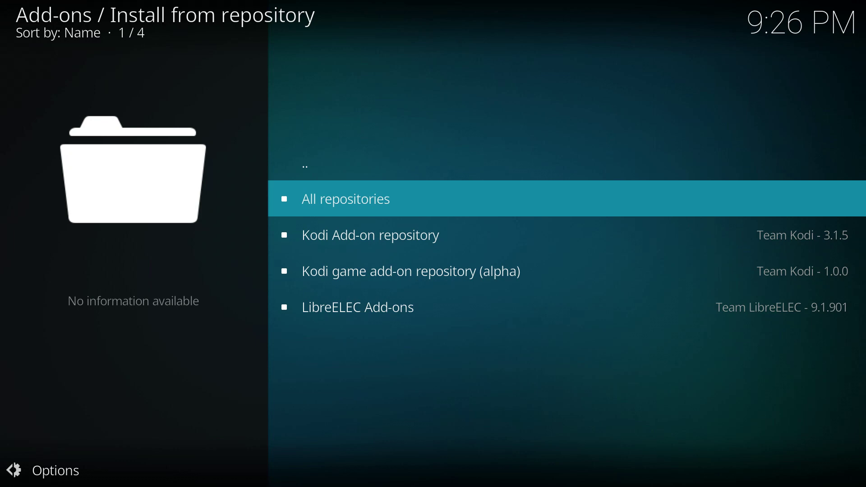
key("Down")
key("Return")
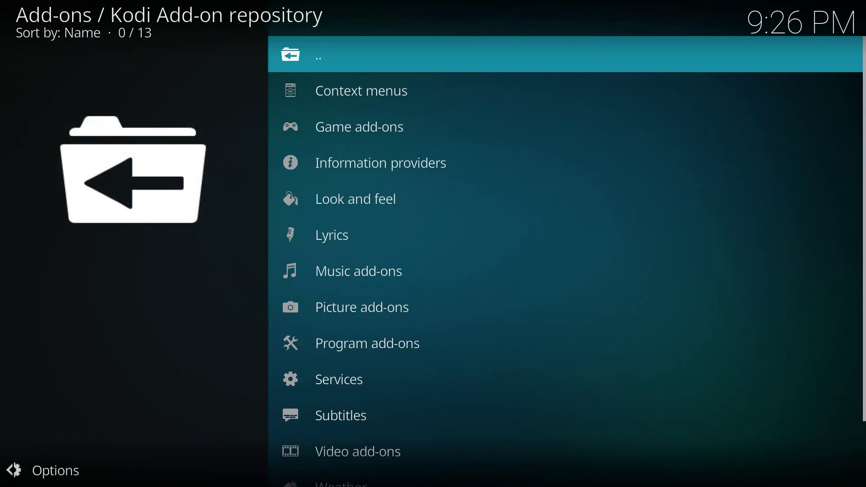
Open the Video add-ons category of the Kodi Add-on repository
key("Down")
key("Down")
key("Down")
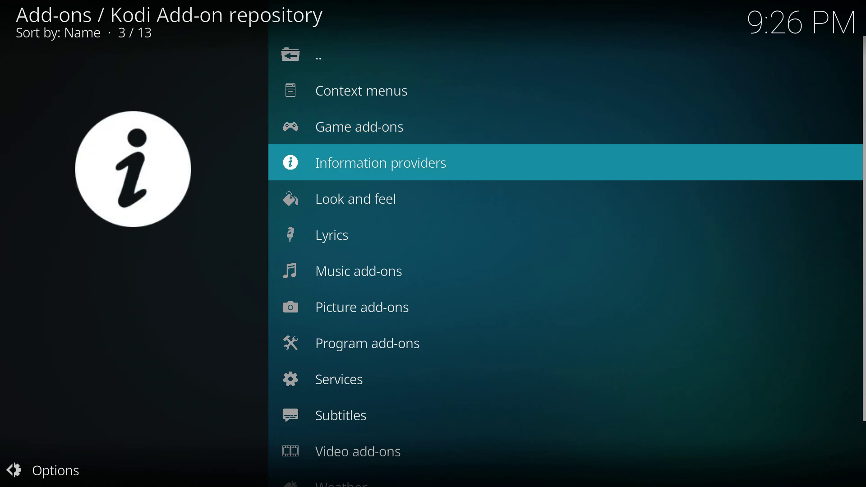
key("Down")
key("Down")
key("Down")
key("Down")
key("Down")
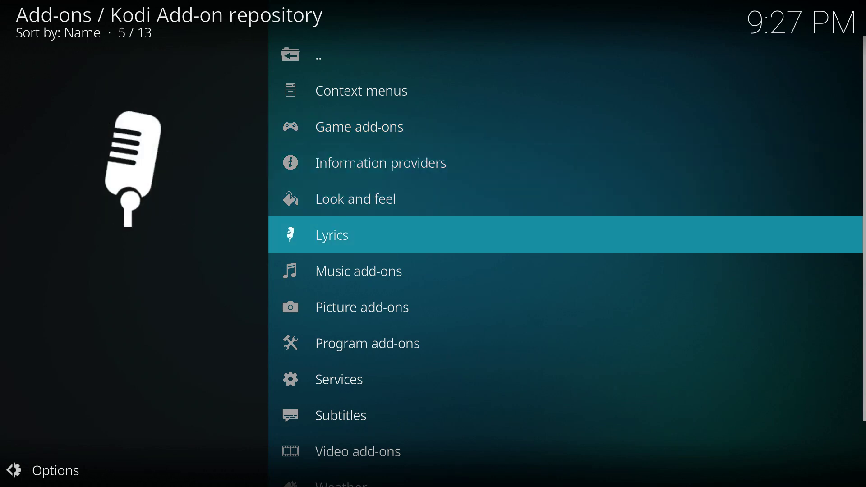
key("Down")
key("Down")
key("Down")
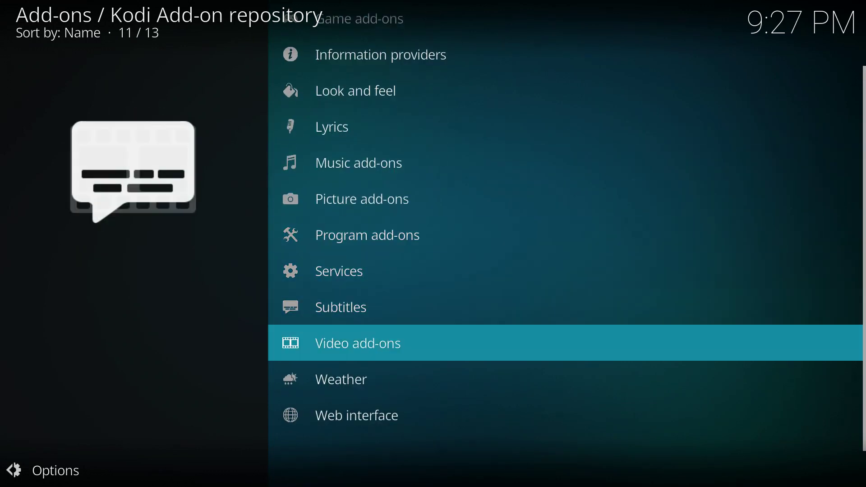
key("Return")
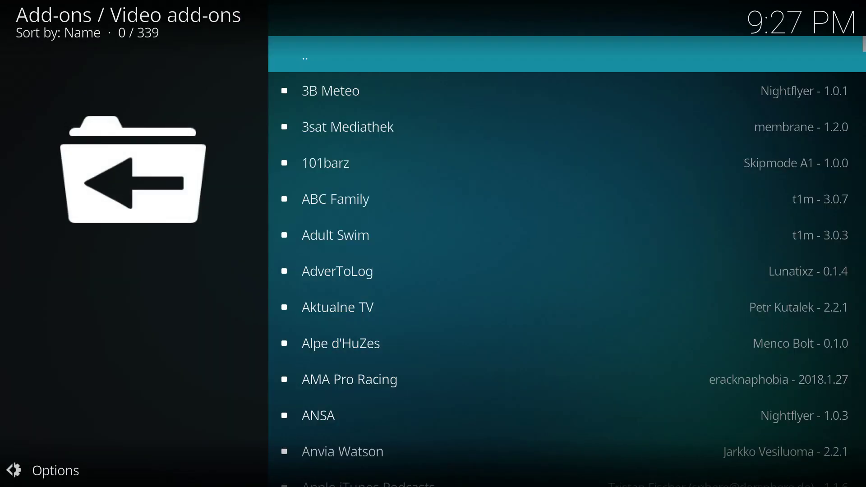
Install the Apple iTunes Podcasts add-on from the repository's video add-ons
key("Down")
key("Down")
key("Down")
key("Down")
key("Down")
key("Down")
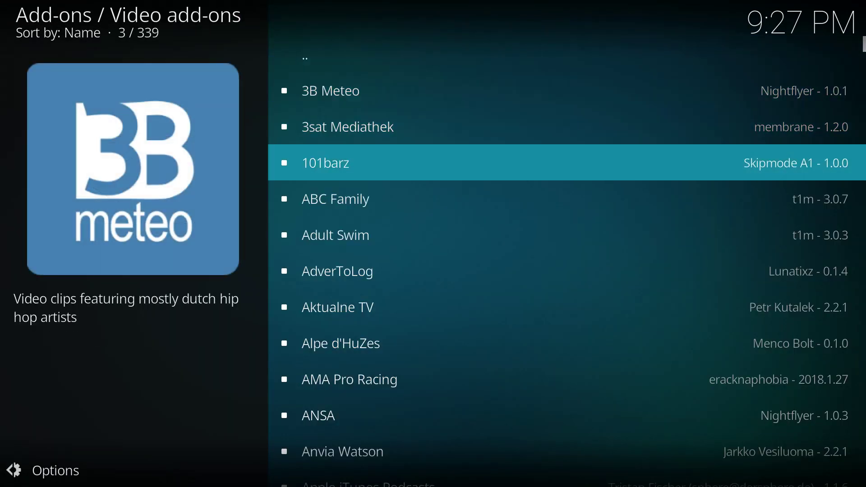
key("Down")
key("Down")
key("Down")
key("Down")
key("Down")
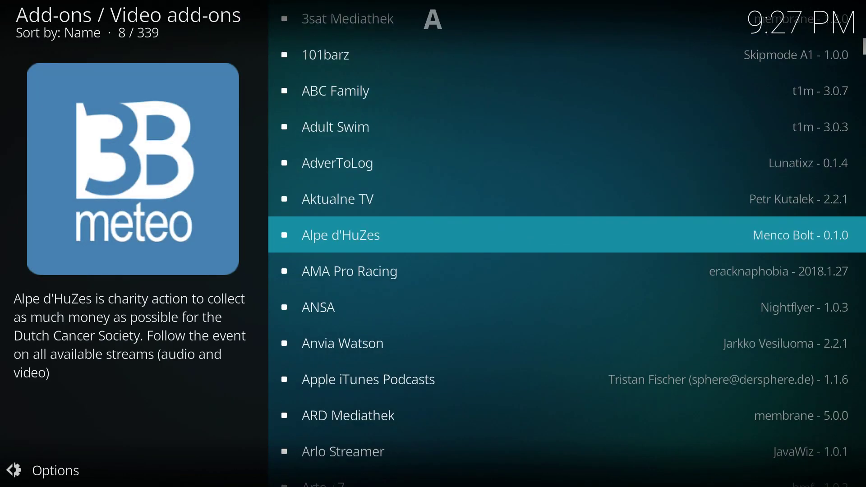
key("Down")
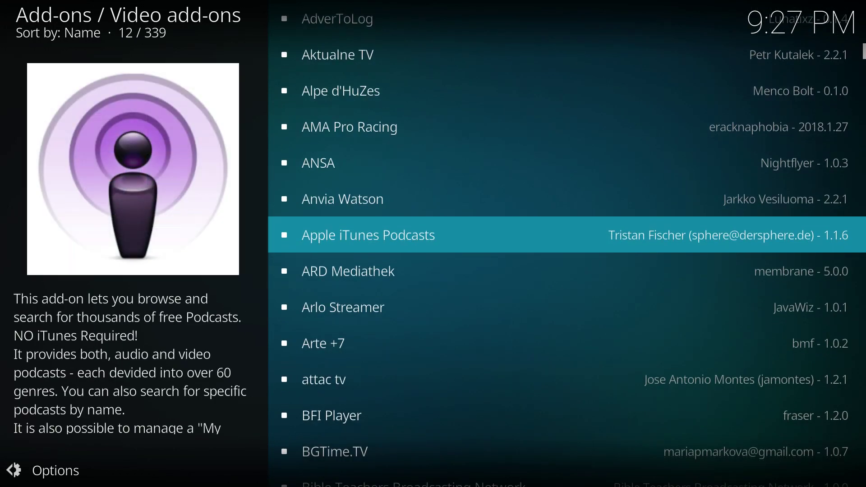
key("Down")
Review the video add-ons and their descriptions from Arlo Streamer through C More
key("Down")
key("Down")
key("Down")
key("Down")
key("Down")
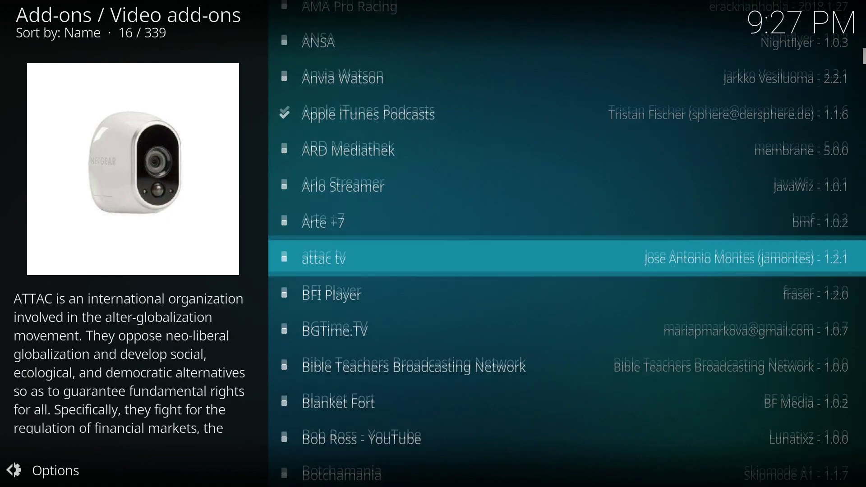
key("Down")
key("Down")
key("Down")
key("Down")
key("Down")
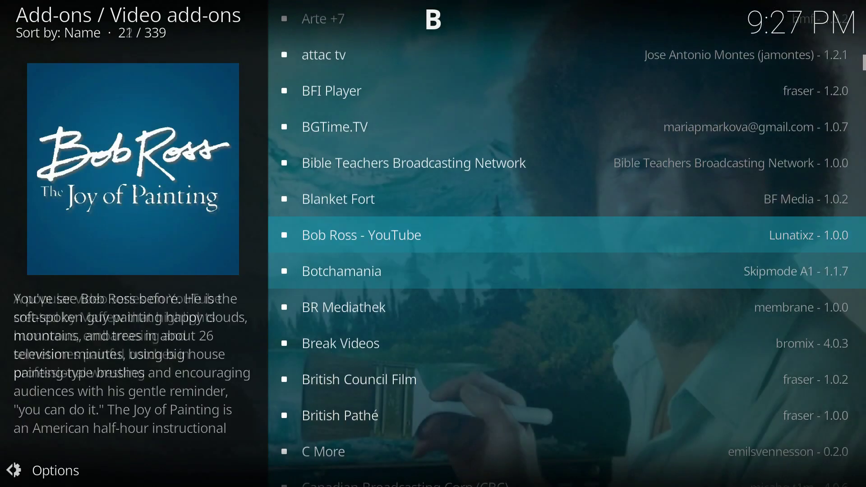
key("Down")
key("Down")
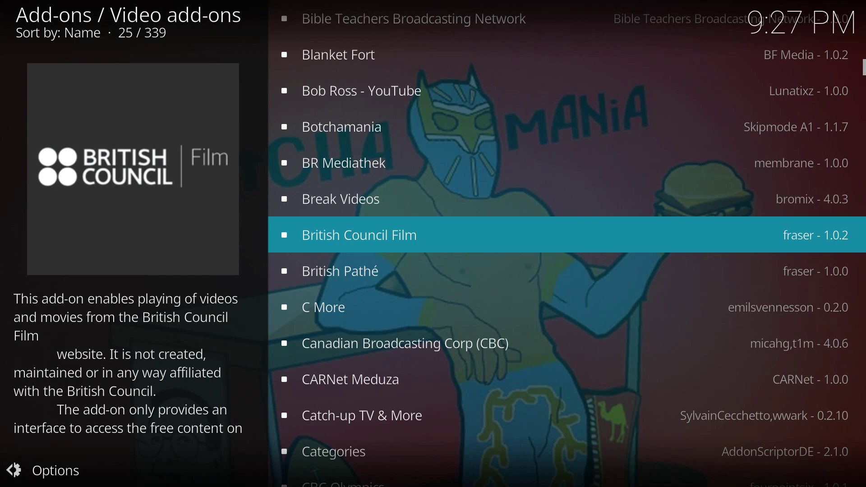
key("Down")
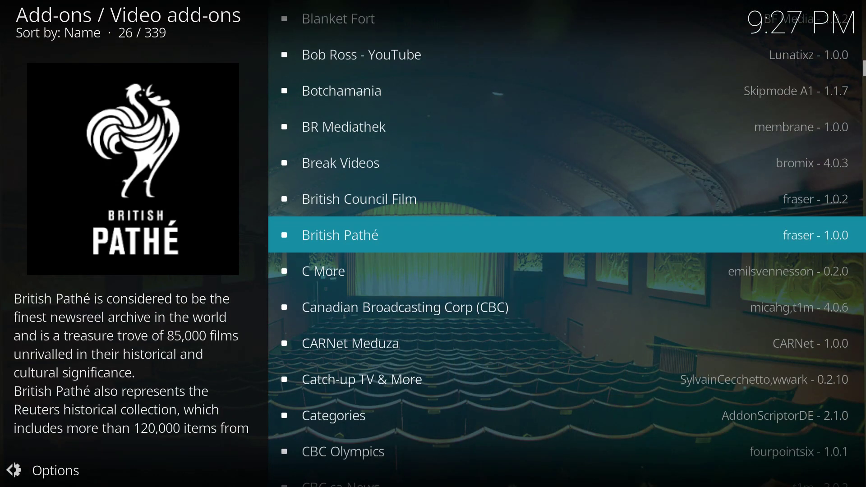
key("Down")
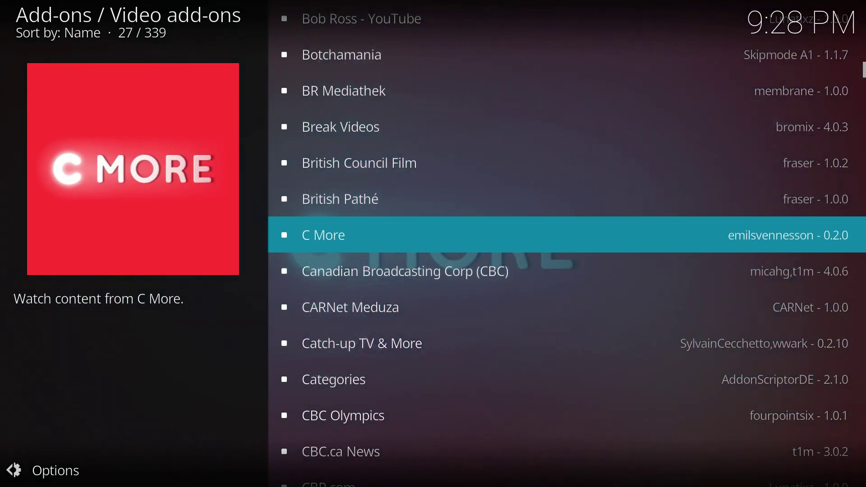
Install the Comedy Central and Comet TV Live add-ons from the repository's video add-ons
key("Down")
key("Down")
key("Down")
key("Down")
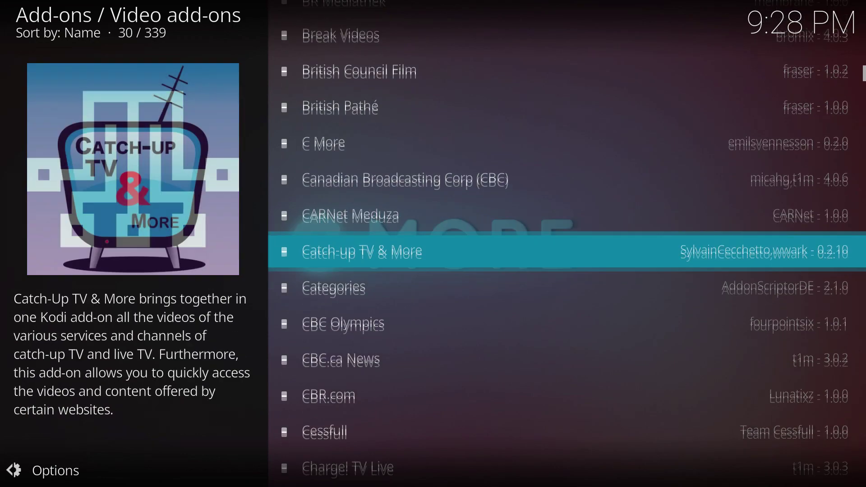
key("Down")
key("Down")
key("Down")
key("Down")
key("Down")
key("Down")
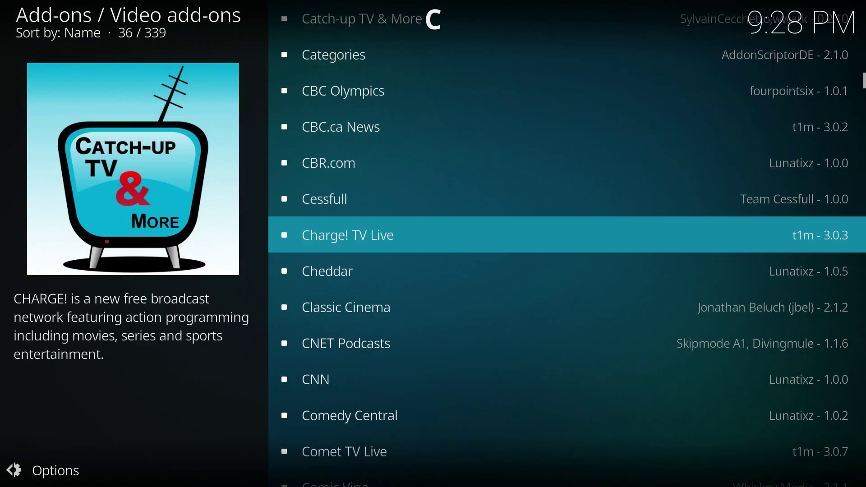
key("Down")
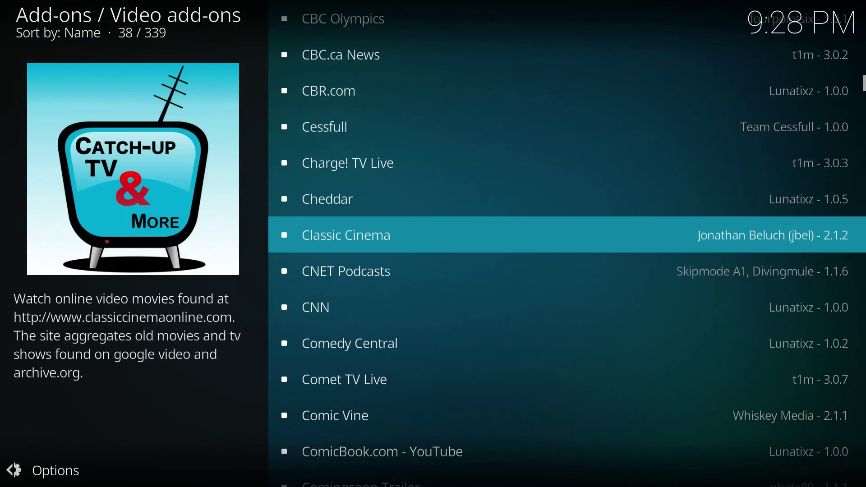
key("Down")
key("Down")
key("Down")
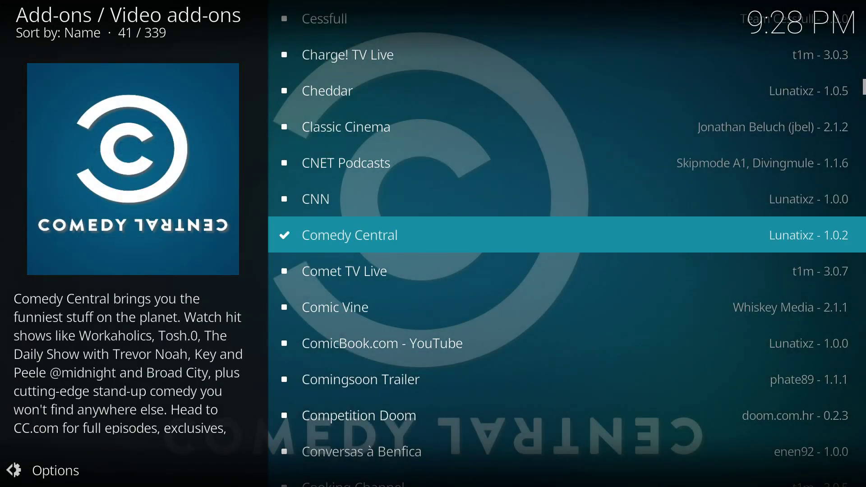
key("Down")
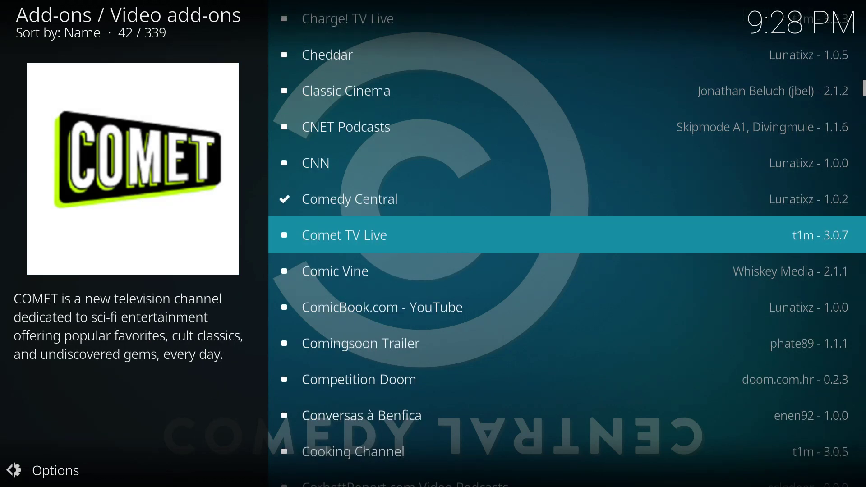
key("Down")
Install the Crackle video add-on and accept the additional add-ons it requires
key("Down")
key("Down")
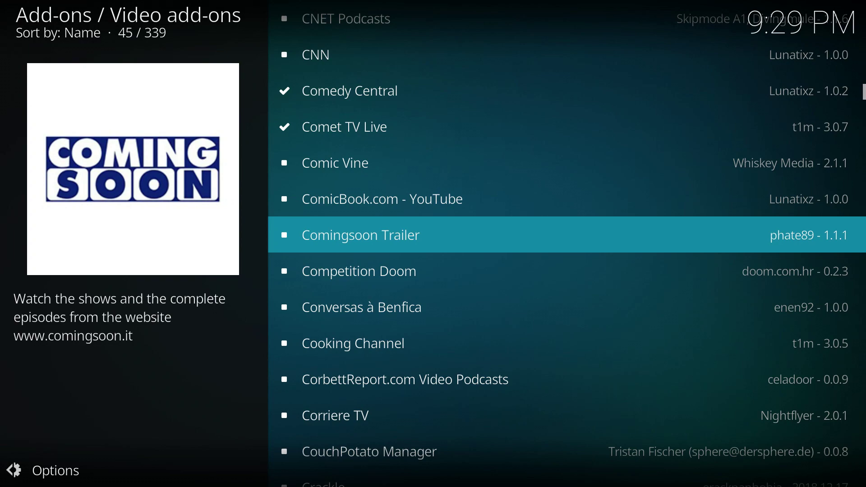
key("Down")
key("Down")
key("Down")
key("Down")
key("Down")
key("Down")
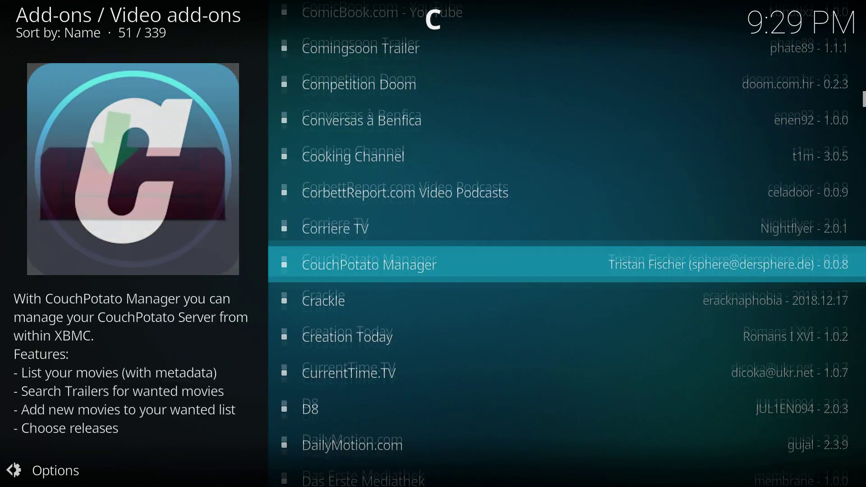
key("Down")
key("Return")
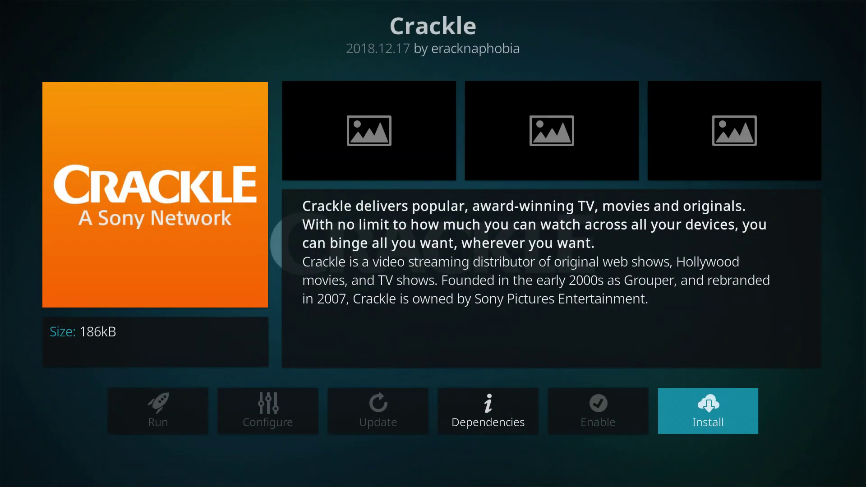
key("Return")
key("Right")
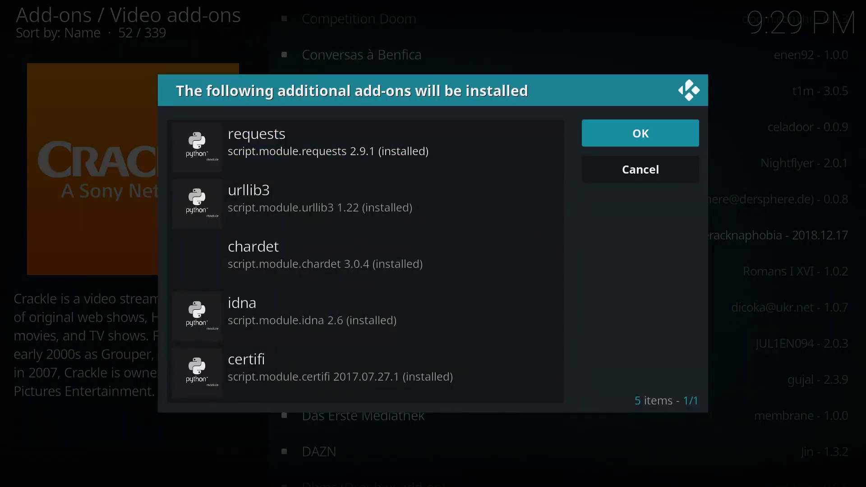
key("Return")
Review the video add-ons and their descriptions from DIY Network through Engadget
key("Down")
key("Down")
key("Down")
key("Down")
key("Down")
key("Down")
key("Down")
key("Down")
key("Down")
key("Down")
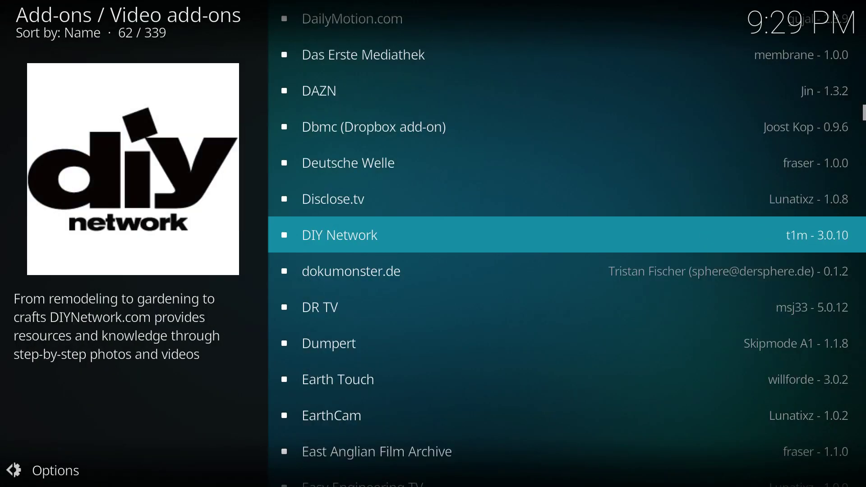
key("Down")
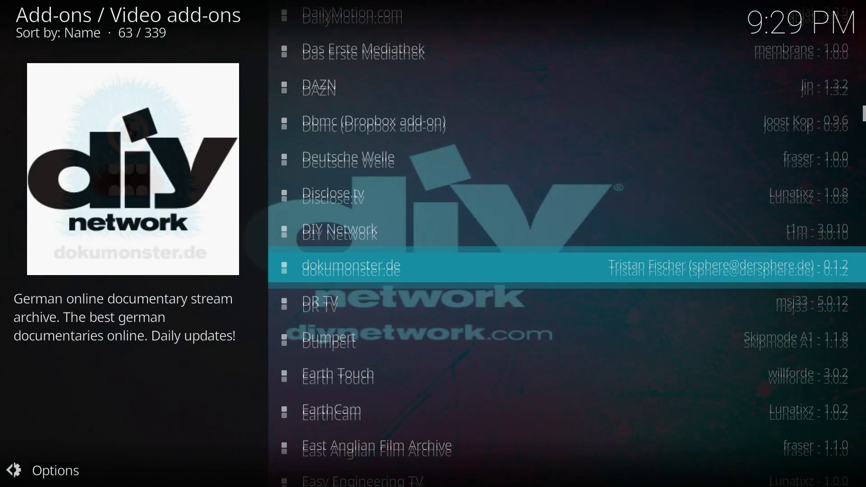
key("Down")
key("Down")
key("Down")
key("Down")
key("Down")
key("Down")
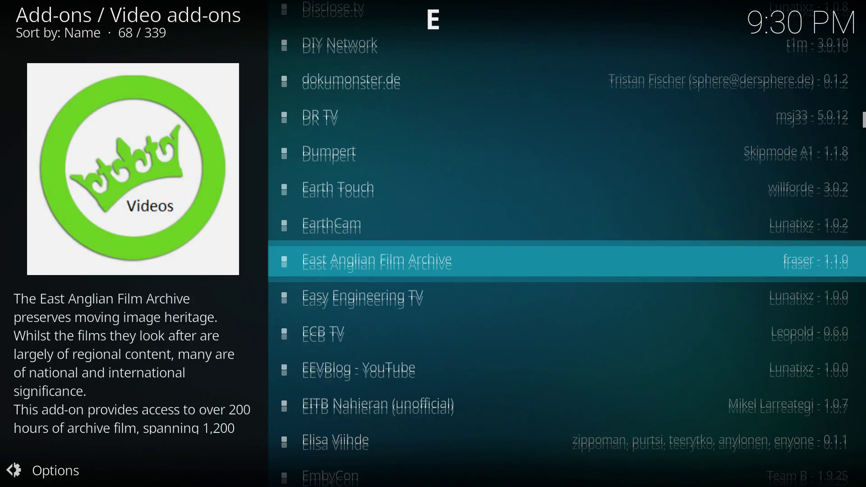
key("Down")
key("Down")
key("Down")
key("Down")
key("Down")
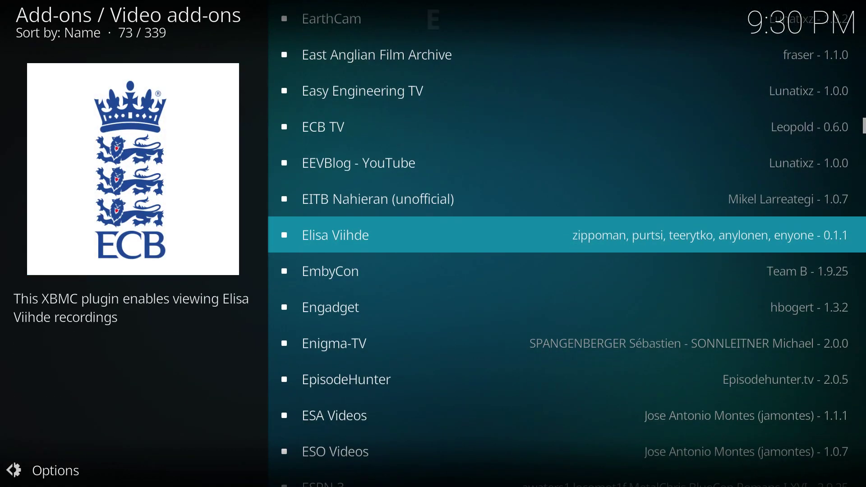
key("Down")
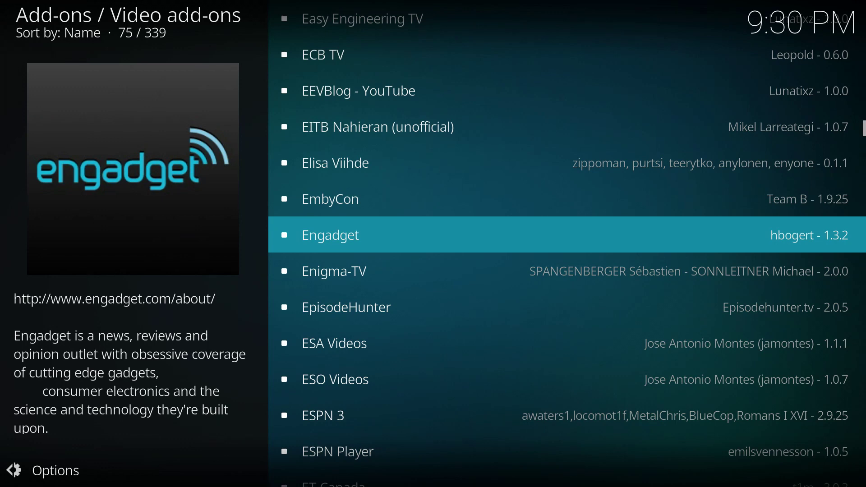
Install the FilmRise - YouTube video add-on and accept the additional add-ons it requires
key("Return")
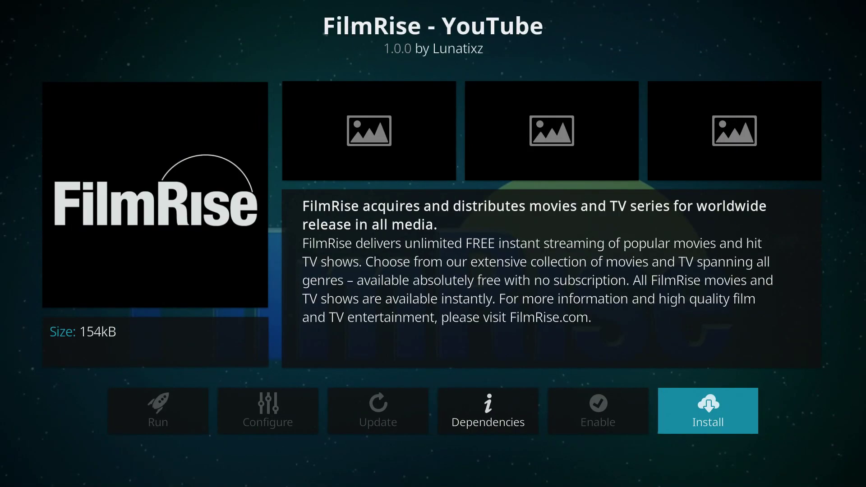
key("Return")
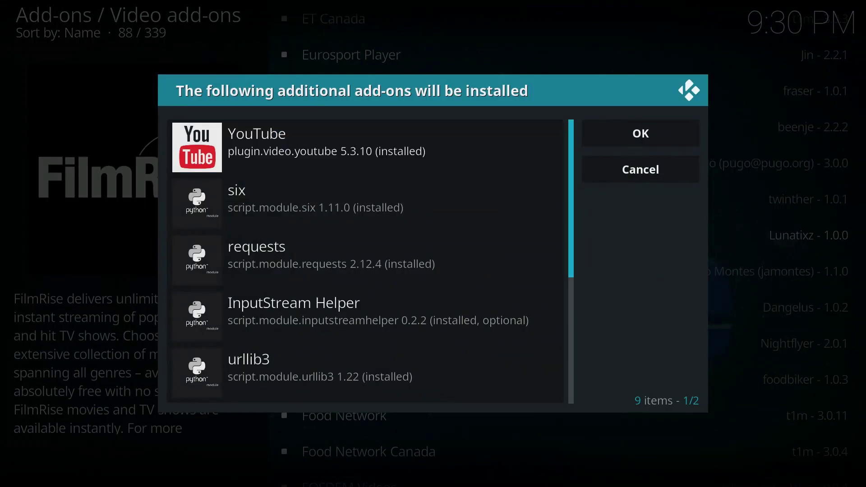
key("Return")
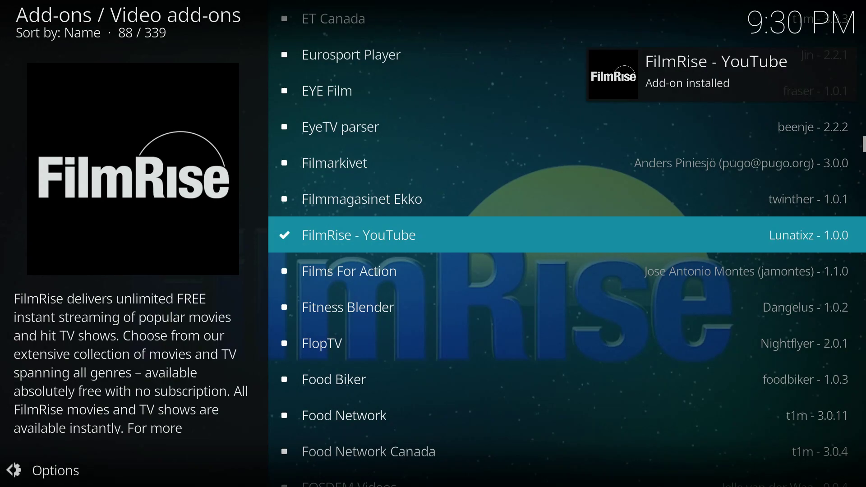
Review the video add-ons and their descriptions from Films For Action through Google Drive
key("Down")
key("Down")
key("Down")
key("Down")
key("Down")
key("Down")
key("Down")
key("Down")
key("Down")
key("Down")
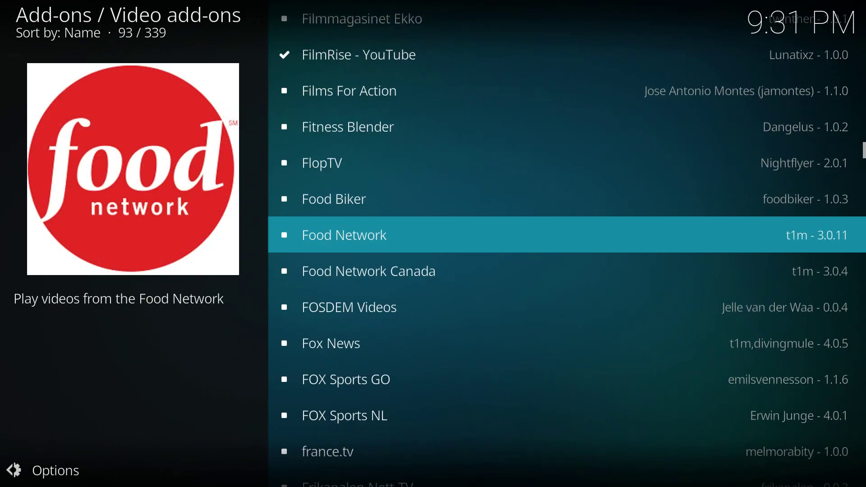
key("Down")
key("Down")
key("Down")
key("Down")
key("Down")
key("Down")
key("Down")
key("Down")
key("Down")
key("Down")
key("Down")
key("Down")
key("Down")
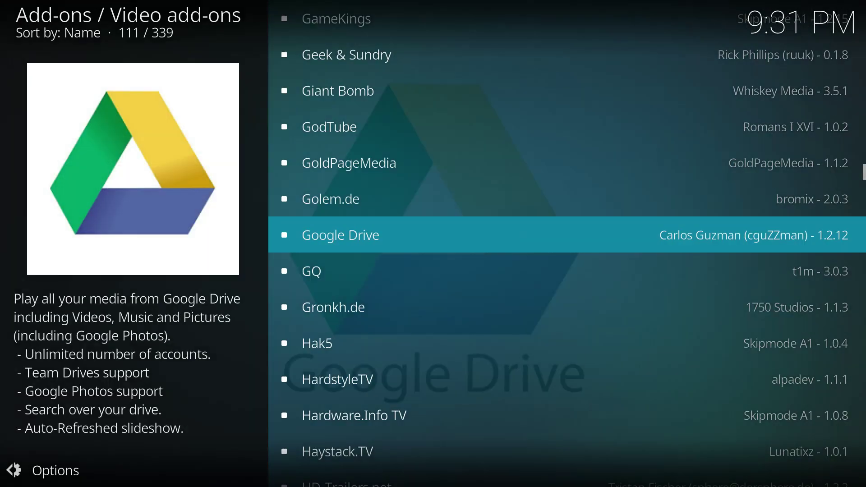
Review the video add-ons and their descriptions from GQ through Jupiter Broadcasting
key("Down")
key("Down")
key("Down")
key("Down")
key("Down")
key("Down")
key("Down")
key("Down")
key("Down")
key("Down")
key("Down")
key("Down")
key("Down")
key("Down")
key("Down")
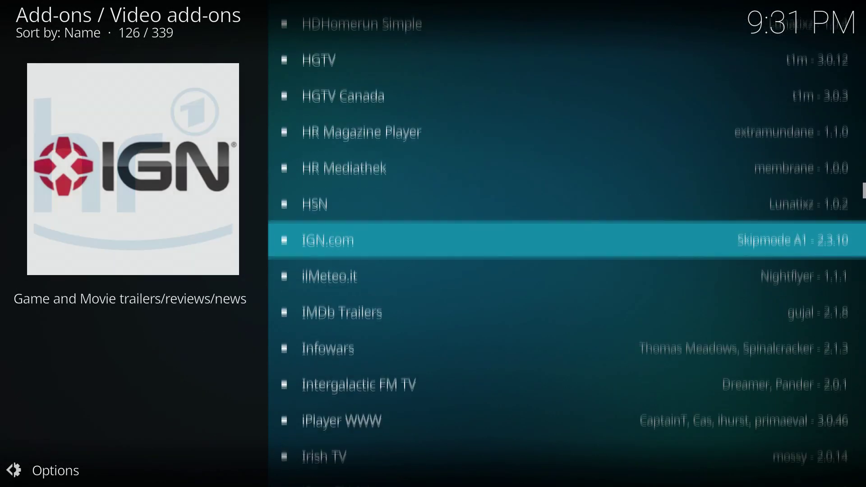
key("Down")
key("Down")
key("Down")
key("Down")
key("Down")
key("Down")
key("Down")
key("Down")
key("Down")
key("Down")
key("Down")
key("Down")
key("Down")
key("Down")
key("Down")
key("Down")
key("Down")
key("Down")
key("Down")
key("Down")
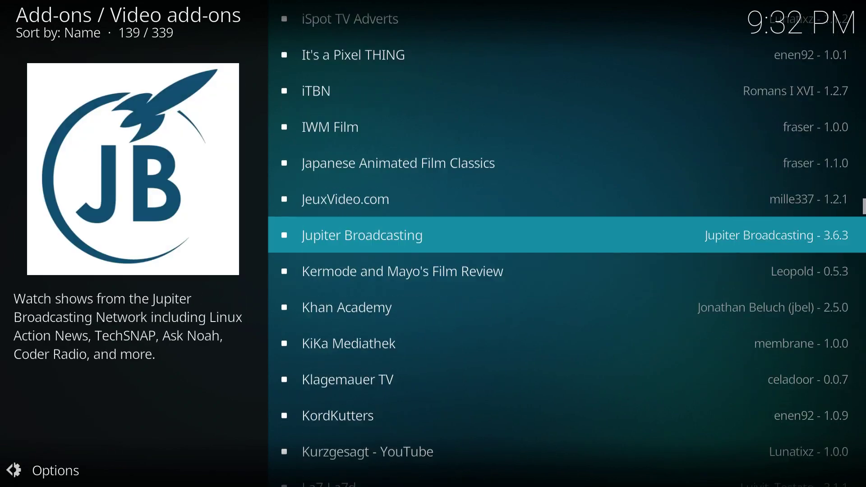
Review the video add-ons and their descriptions from Kermode and Mayo's Film Review through Missing Movies
key("Down")
key("Down")
key("Down")
key("Down")
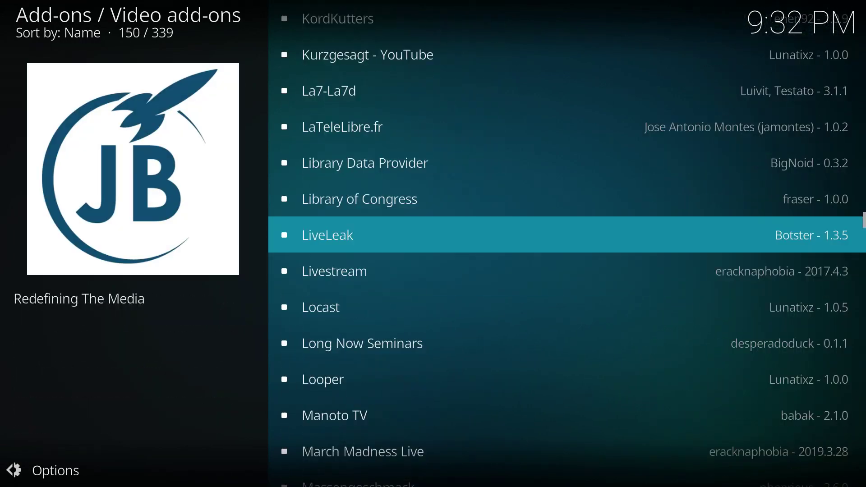
key("Down")
key("Down")
key("Down")
key("Down")
key("Down")
key("Down")
key("Down")
key("Down")
key("Down")
key("Down")
key("Down")
key("Down")
key("Down")
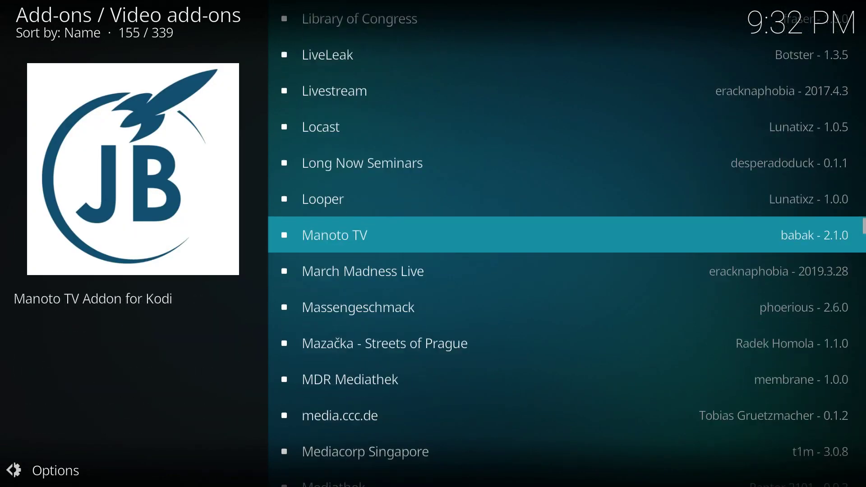
key("Down")
key("Down")
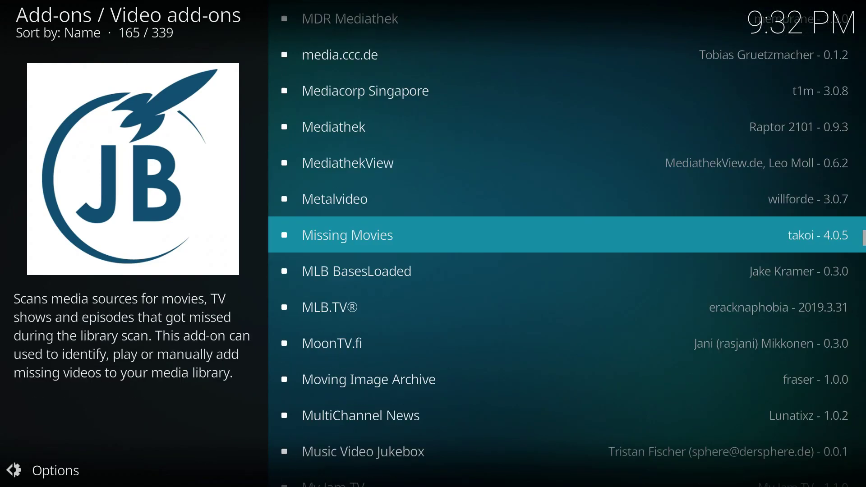
Review the video add-ons and their descriptions from MLB BasesLoaded through MyTV.BG
key("Down")
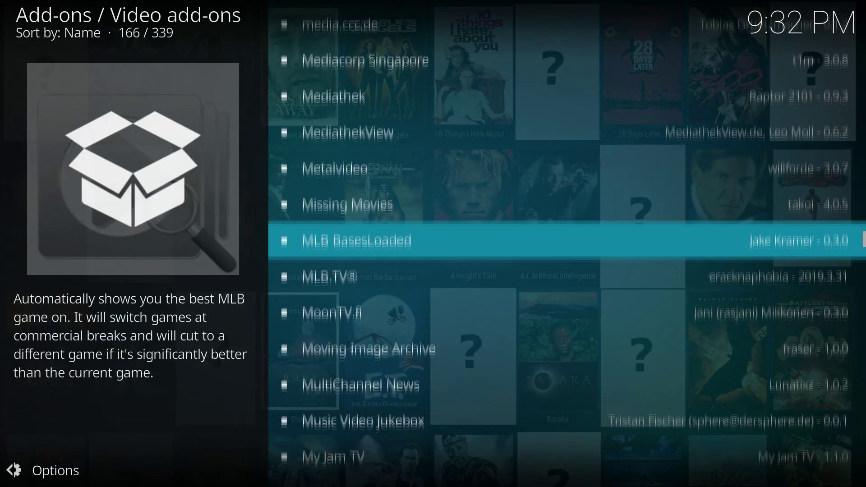
key("Down")
key("Down")
key("Down")
key("Down")
key("Down")
key("Down")
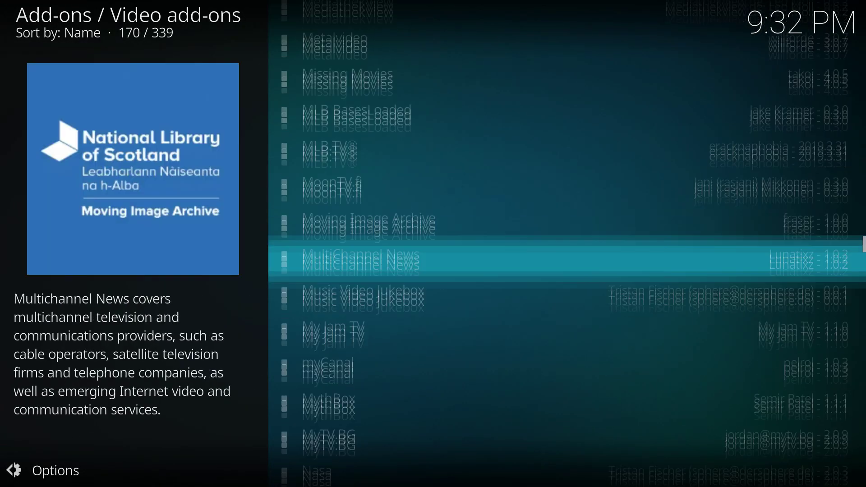
key("Up")
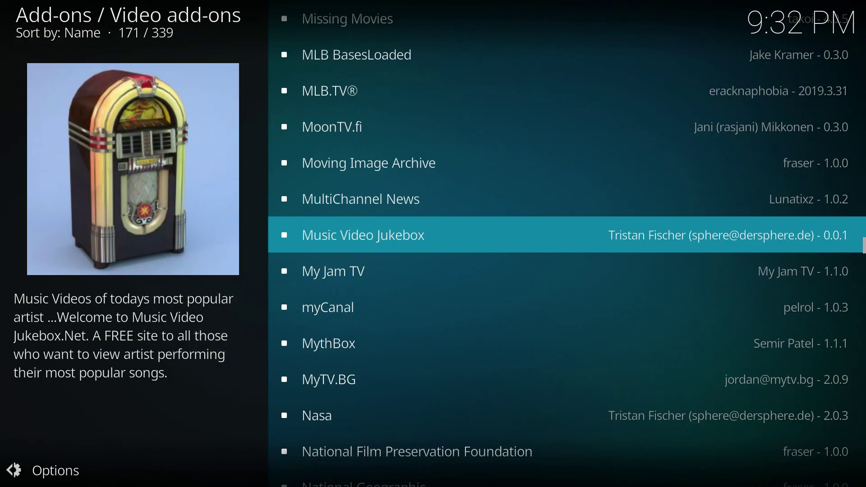
key("Down")
key("Down")
key("Down")
key("Down")
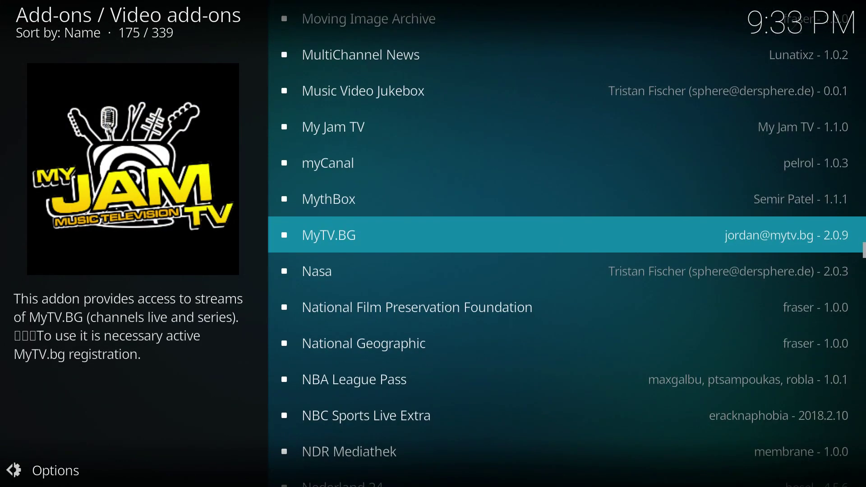
Install the Nasa video add-on from the repository
key("Down")
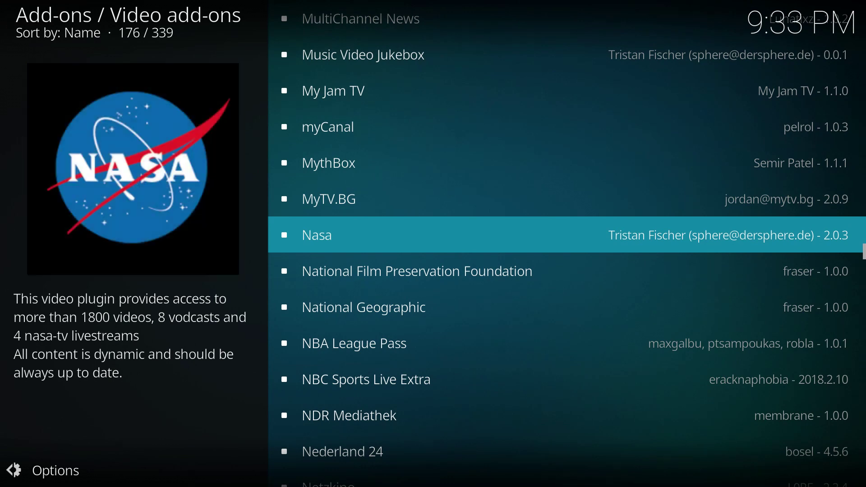
key("Return")
key("Return")
key("Return")
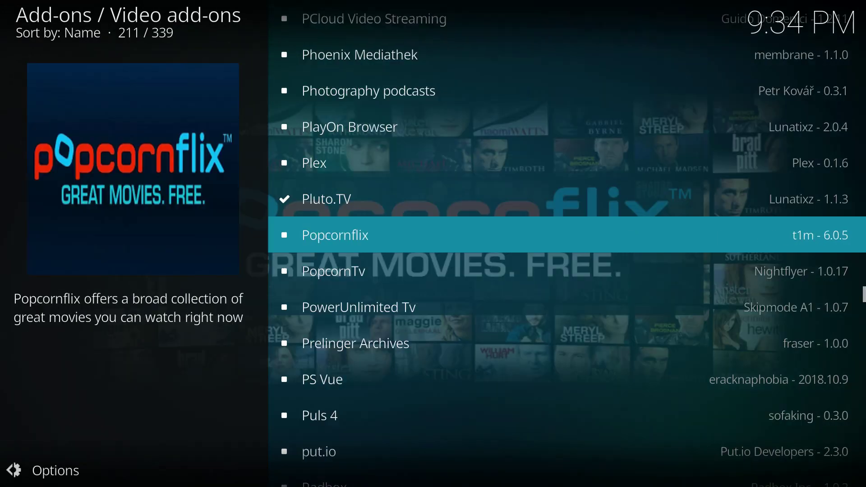
Install the Popcornflix video add-on and accept any additional add-ons it requires
key("Return")
key("Return")
key("Return")
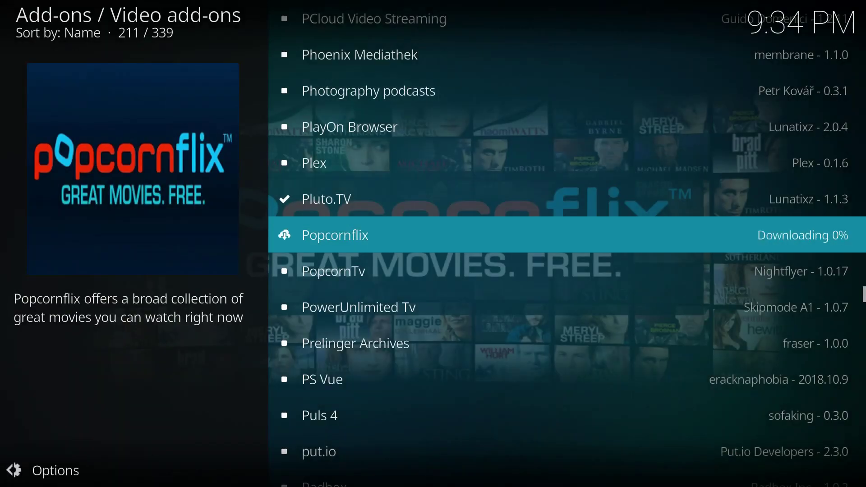
Install the Wired video add-on from the repository's list
key("Down")
key("Down")
key("Down")
key("Down")
key("Down")
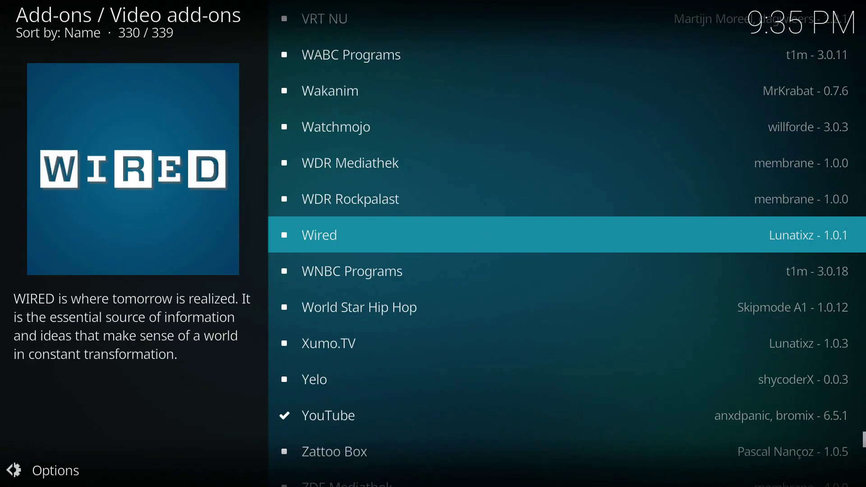
key("Return")
key("Return")
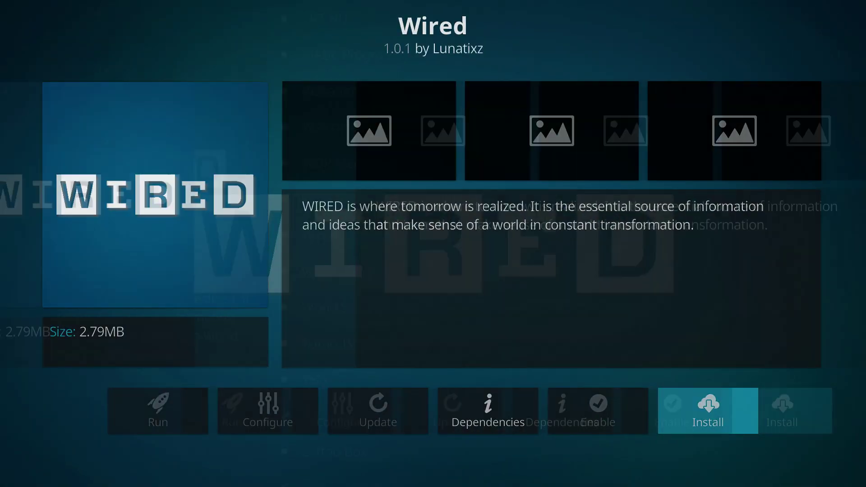
key("Right")
key("Return")
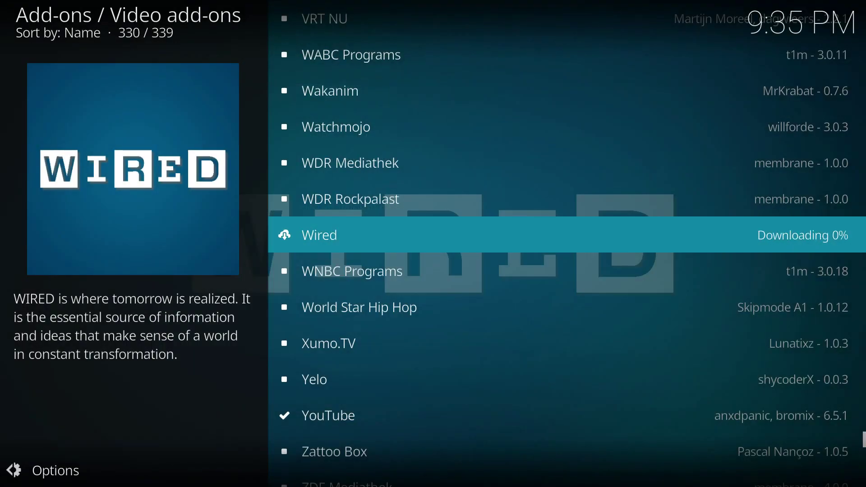
Look over the last entries of the video add-ons list and exit the Kodi Add-on repository
key("Down")
key("Down")
key("Down")
key("Down")
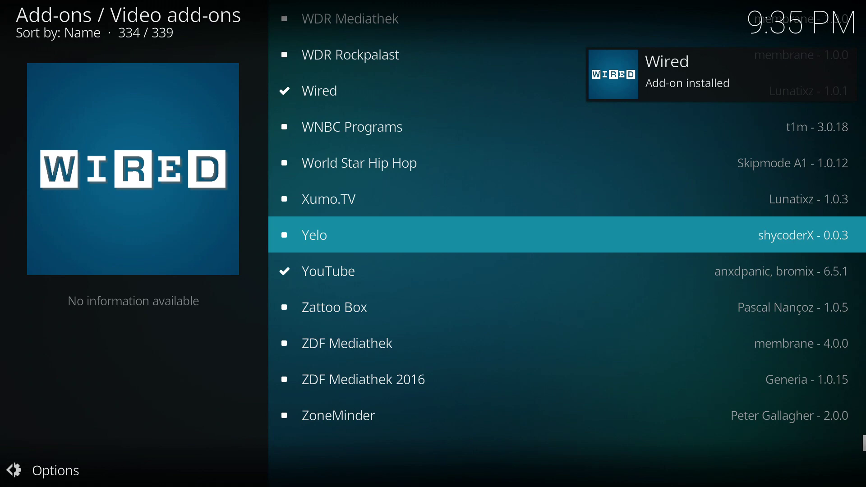
key("BackSpace")
key("BackSpace")
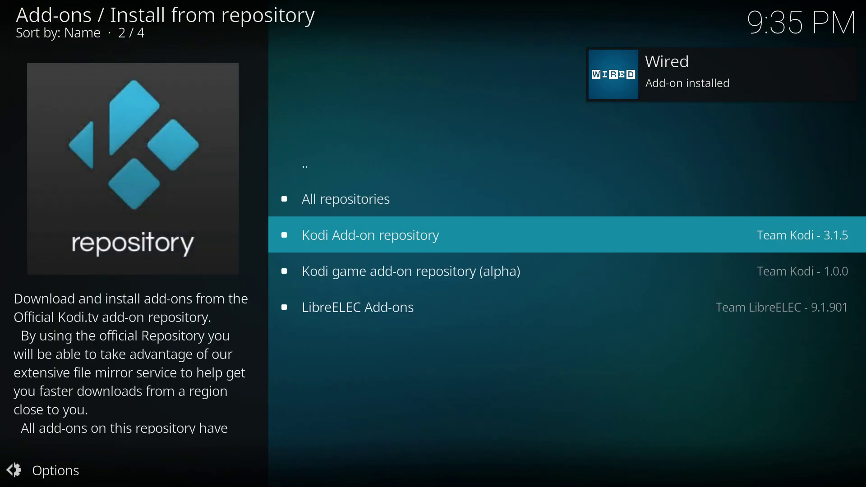
key("BackSpace")
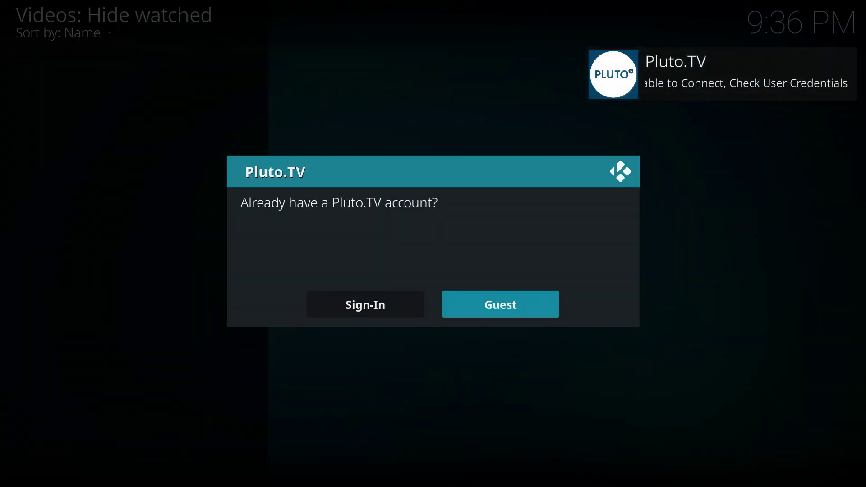
Continue into the Pluto.TV add-on as a guest and open its Channels list
key("Return")
key("Down")
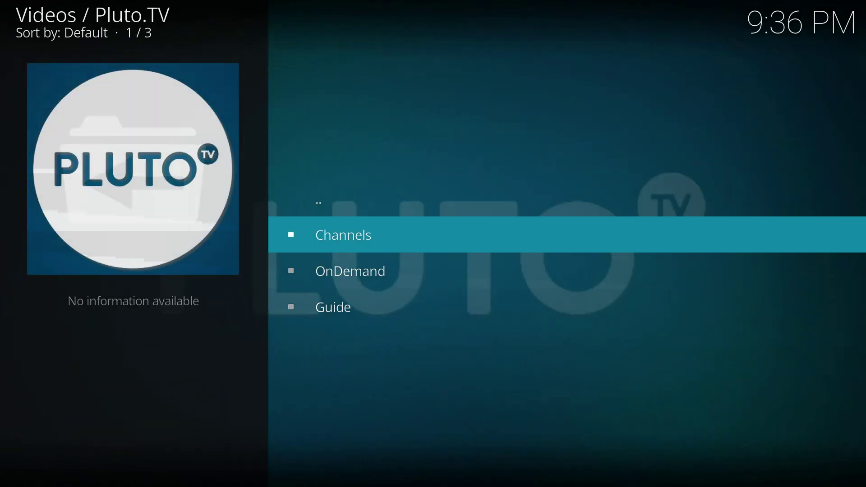
key("Return")
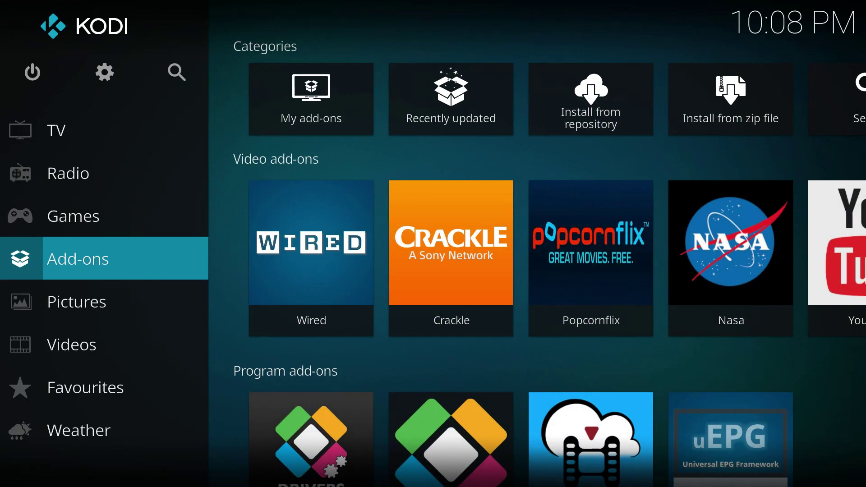
Look through the installed video add-ons on the home screen, from Wired to YouTube and back
key("Down")
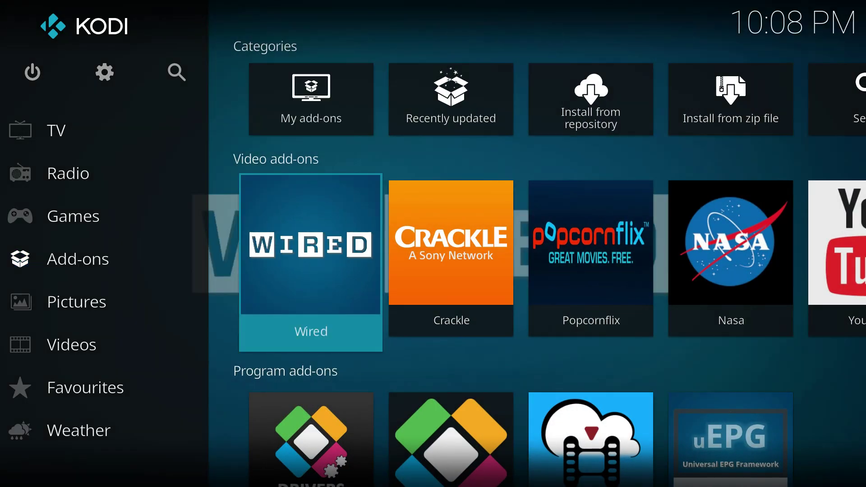
key("Right")
key("Right")
key("Right")
key("Right")
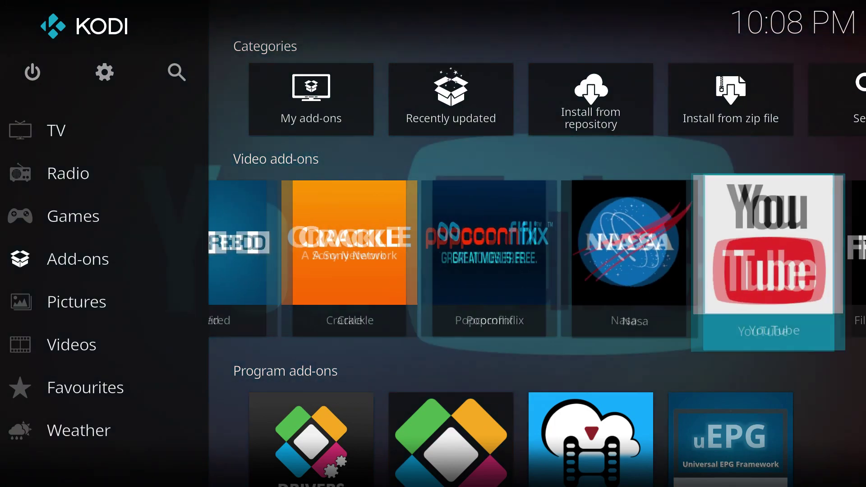
key("Left")
key("Left")
key("Left")
key("Left")
key("Left")
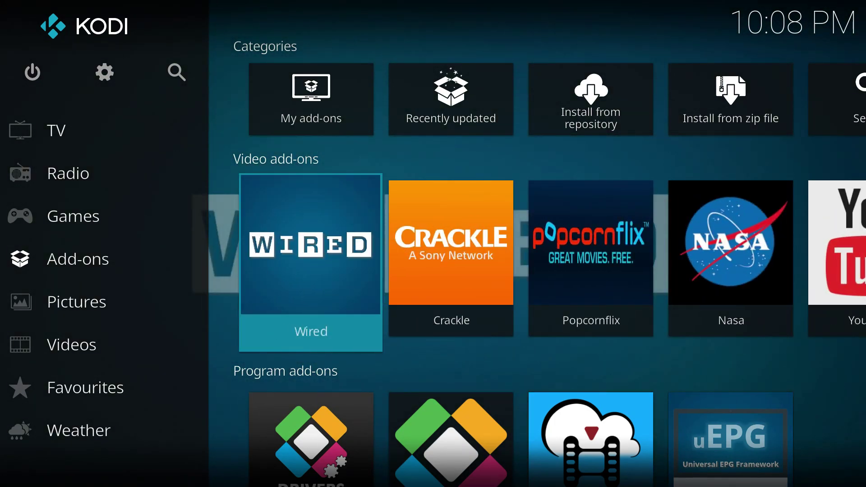
Open the Wired add-on and bring up its list of shows
key("Return")
key("Down")
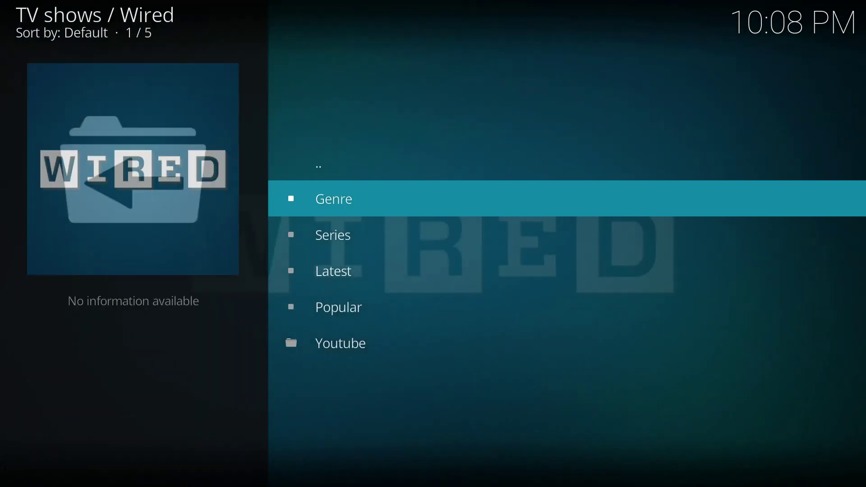
key("Down")
key("Up")
key("Return")
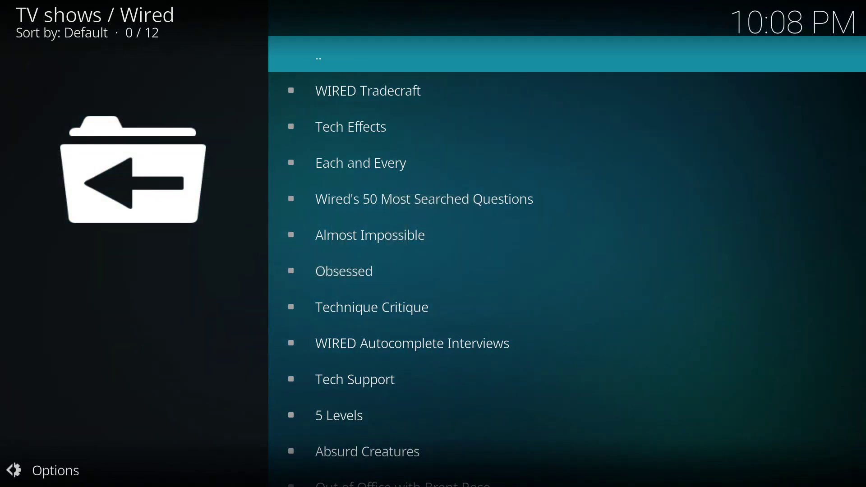
Look through the Wired series list and return to the add-on's main categories
key("Down")
key("Down")
key("Down")
key("Down")
key("Down")
key("Down")
key("Down")
key("Down")
key("Down")
key("BackSpace")
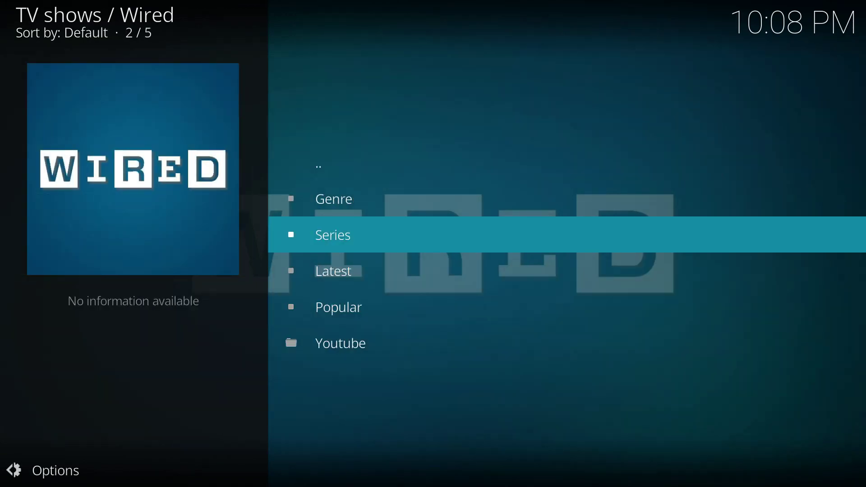
Exit Wired, open the Crackle add-on's Movies section and bring up the Thriller list
key("BackSpace")
key("Right")
key("Return")
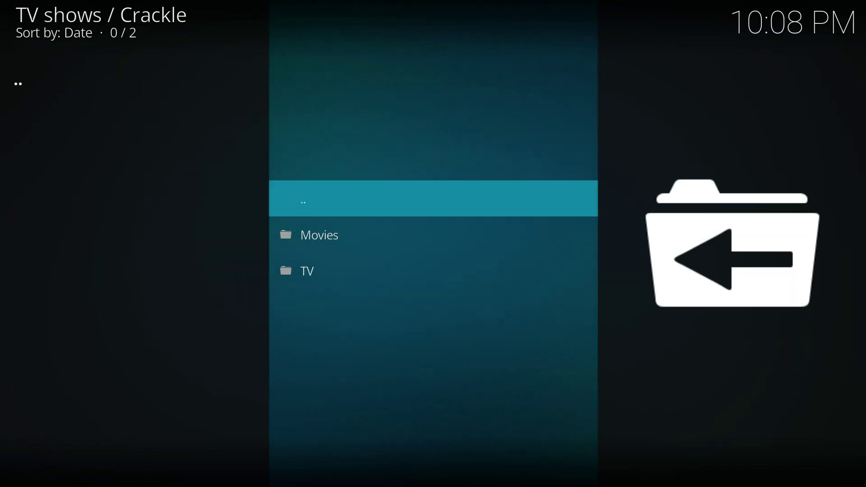
key("Down")
key("Return")
key("Down")
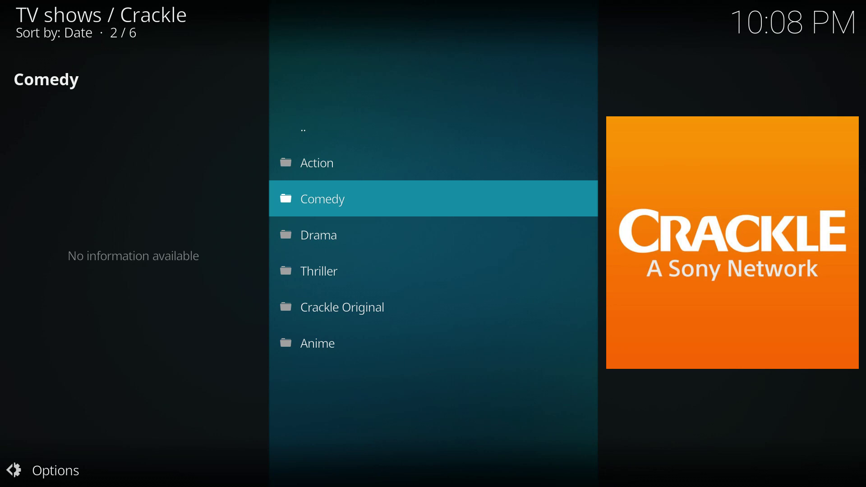
key("Return")
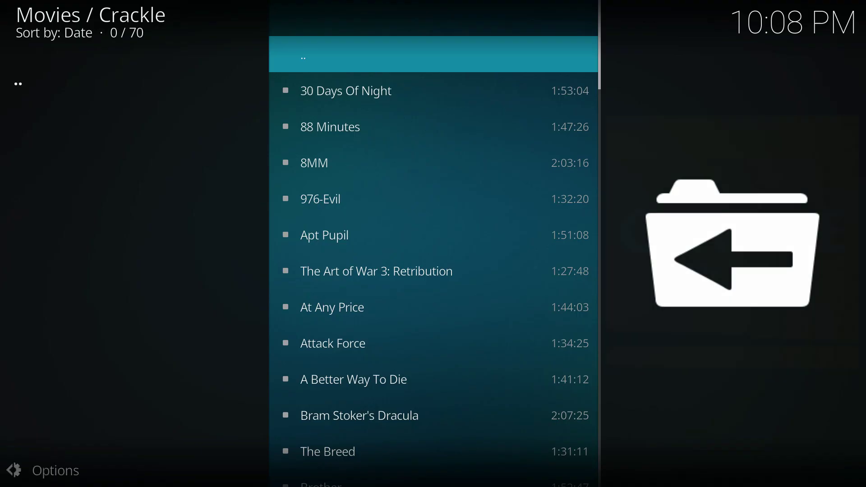
Look through Crackle's Thriller movies and return to the genre list
key("Down")
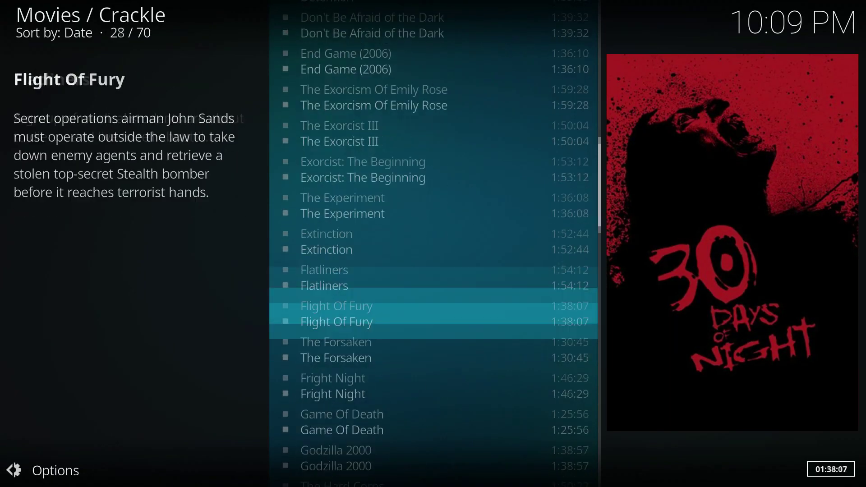
key("Down")
key("Down")
key("Down")
key("Down")
key("Down")
key("Down")
key("Down")
key("Down")
key("Down")
key("BackSpace")
key("Return")
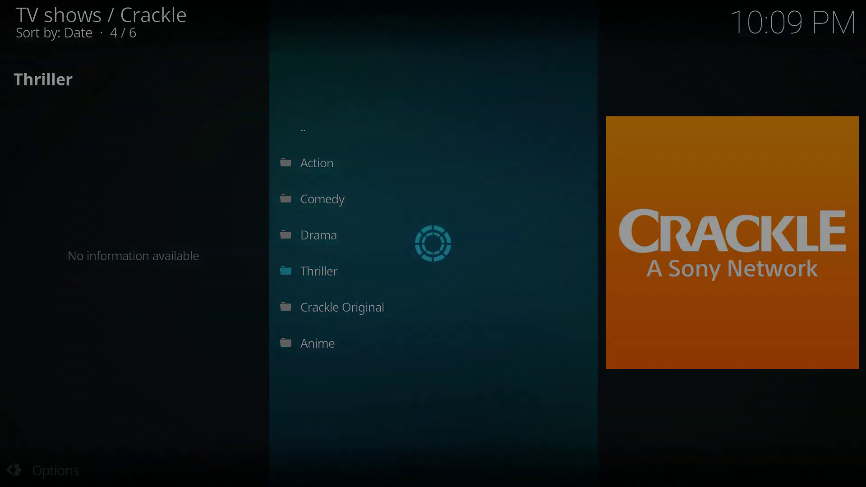
Exit Crackle to the home screen and open the Popcornflix add-on
key("BackSpace")
key("BackSpace")
key("Right")
key("Right")
key("Return")
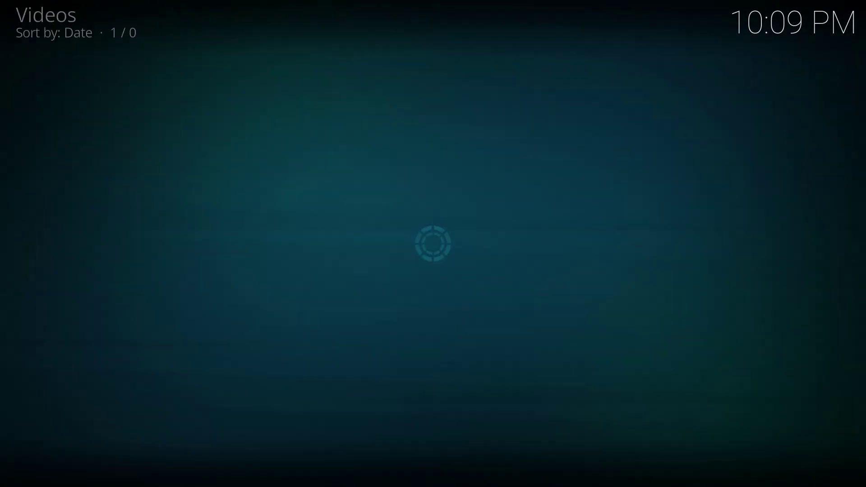
Look over the Popcornflix categories and open the movie list of a genre below Action
key("Down")
key("Down")
key("Down")
key("Down")
key("Down")
key("Down")
key("Down")
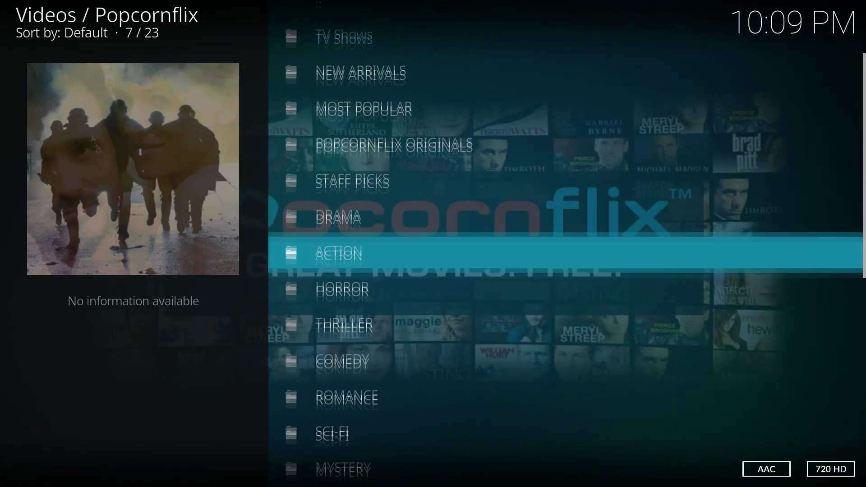
key("Down")
key("Down")
key("Down")
key("Down")
key("Down")
key("Return")
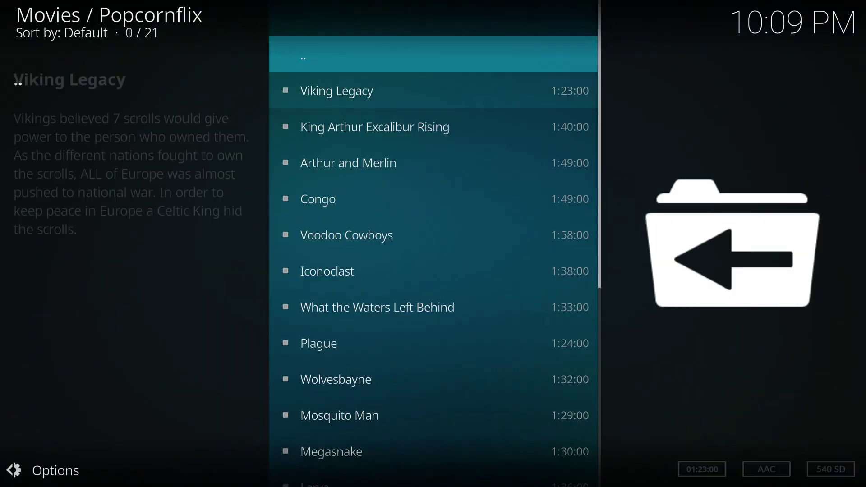
Look through the Popcornflix movies from Viking Legacy to Beyond and leave the list
key("Down")
key("Down")
key("Down")
key("Down")
key("Down")
key("Down")
key("Down")
key("Down")
key("Down")
key("Down")
key("Down")
key("Down")
key("Down")
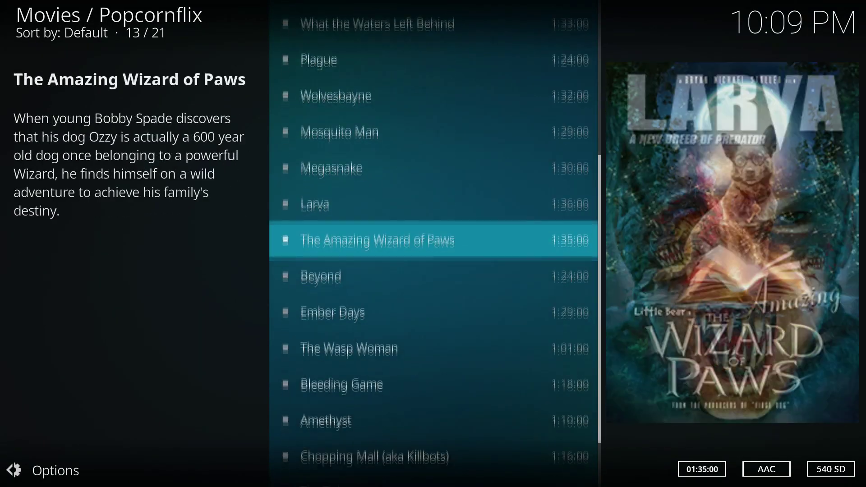
key("Down")
key("BackSpace")
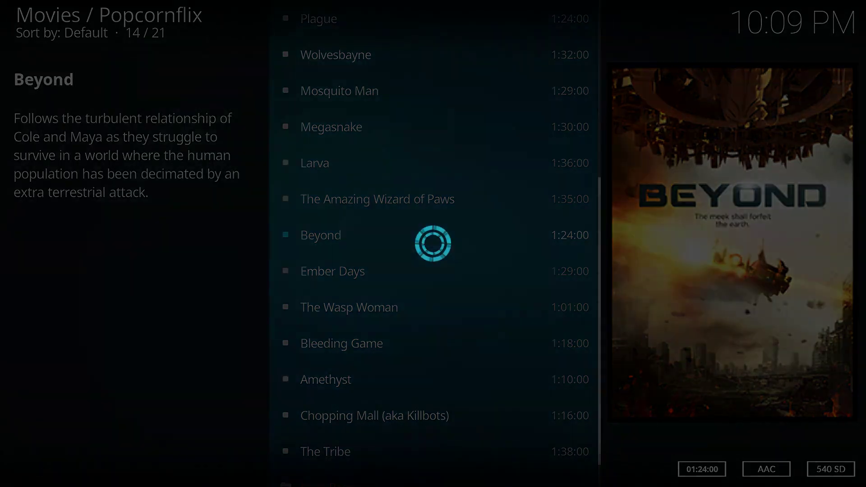
Exit Popcornflix to the home screen and open the FilmRise - YouTube add-on
key("BackSpace")
key("Right")
key("Right")
key("Right")
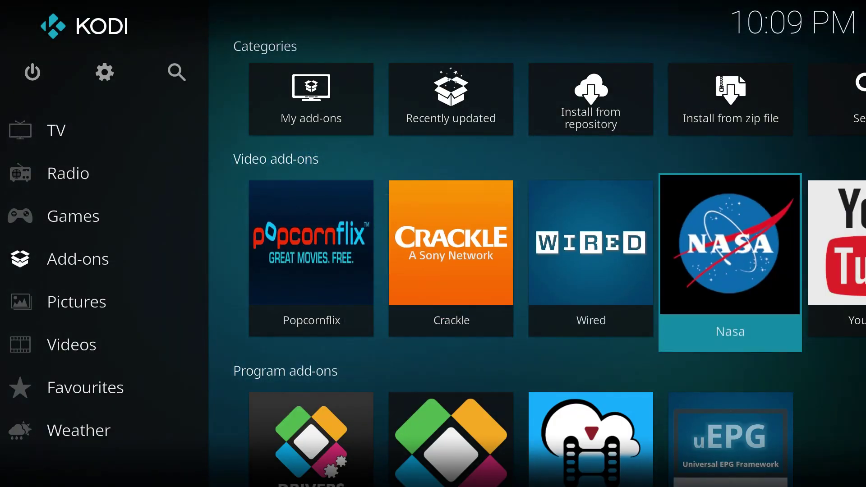
key("Right")
key("Right")
key("Return")
key("Down")
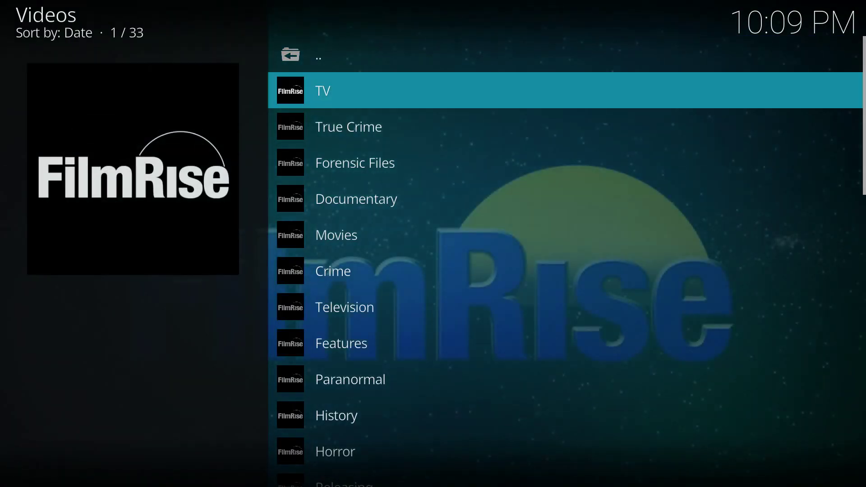
Look through the FilmRise channel list down to its last entries
key("Down")
key("Down")
key("Down")
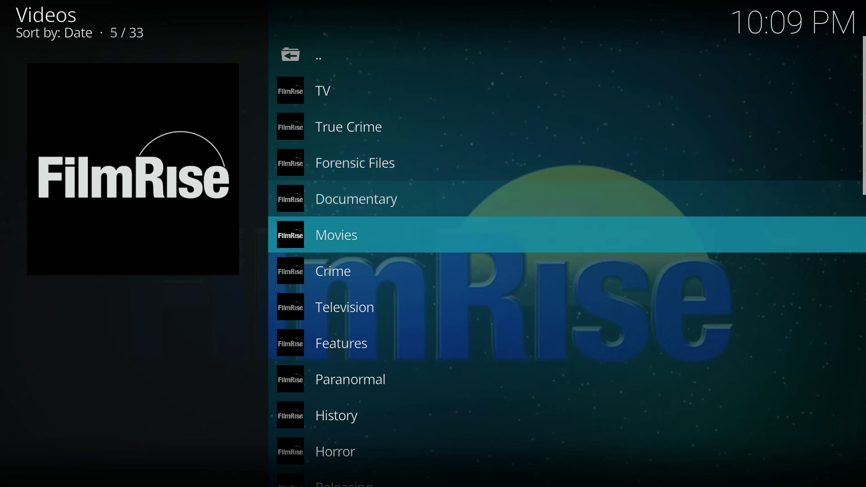
key("Down")
key("Down")
key("Down")
key("Down")
key("Down")
key("Down")
key("Down")
key("Down")
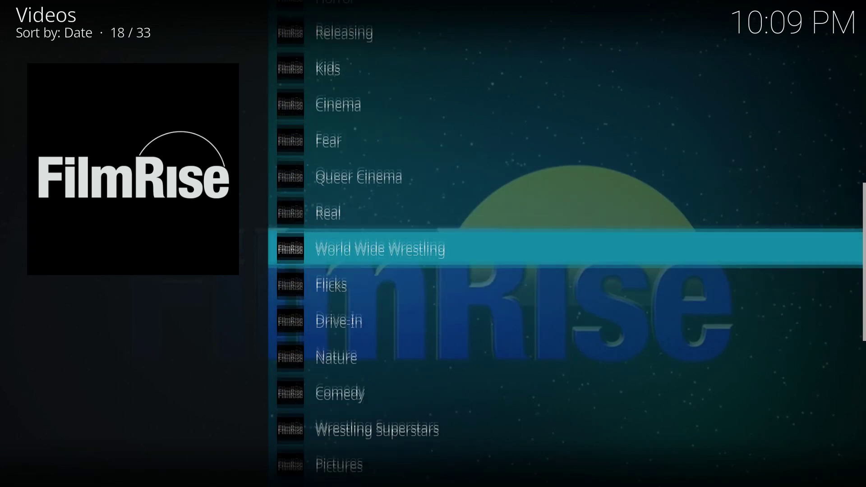
key("Down")
key("Down")
key("Down")
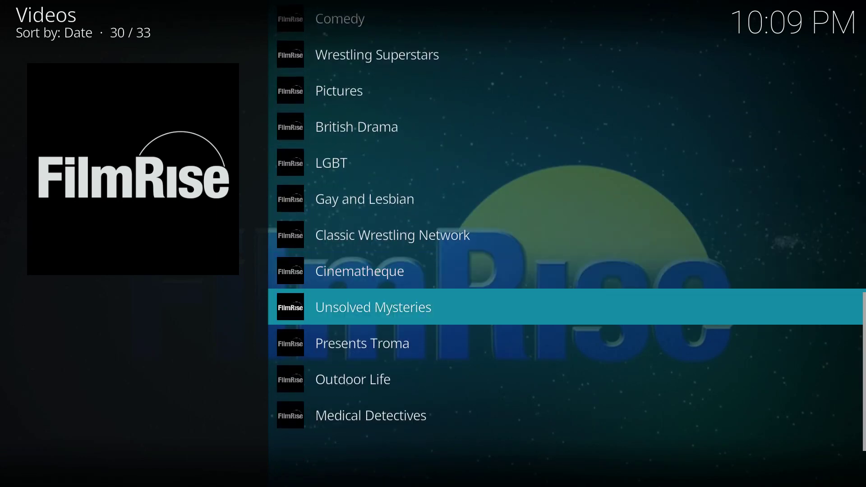
key("Down")
key("Down")
Go back up the FilmRise channel list and open the Cinema channel
key("Up")
key("Up")
key("Up")
key("Up")
key("Up")
key("Up")
key("Up")
key("Up")
key("Up")
key("Up")
key("Up")
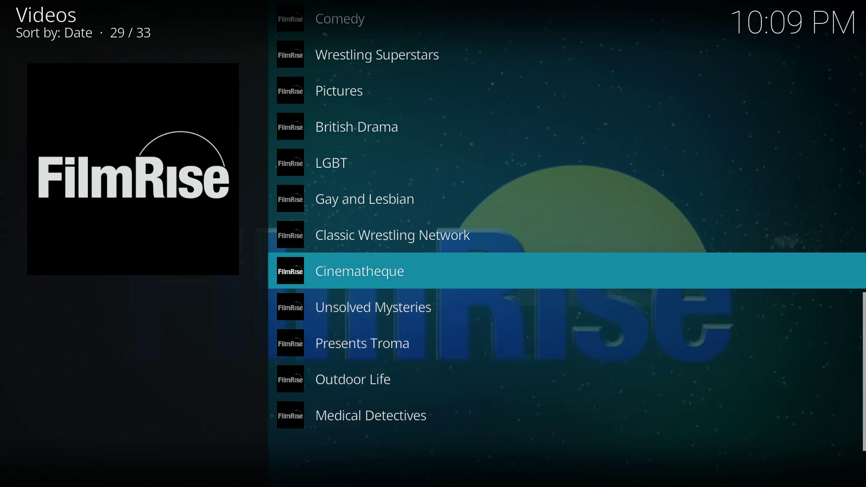
key("Up")
key("Up")
key("Up")
key("Up")
key("Up")
key("Up")
key("Up")
key("Return")
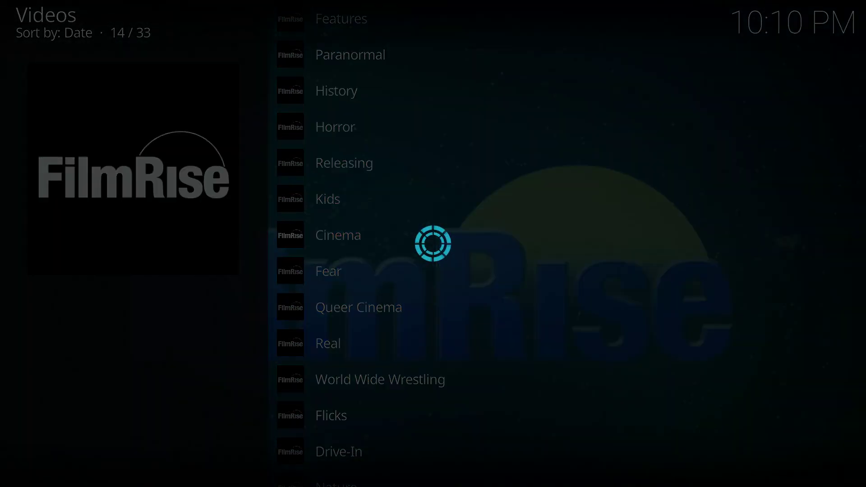
Look through the FilmRise Cinema videos and return to the channel list
key("Down")
key("Down")
key("Down")
key("Down")
key("Down")
key("Down")
key("Down")
key("Down")
key("Down")
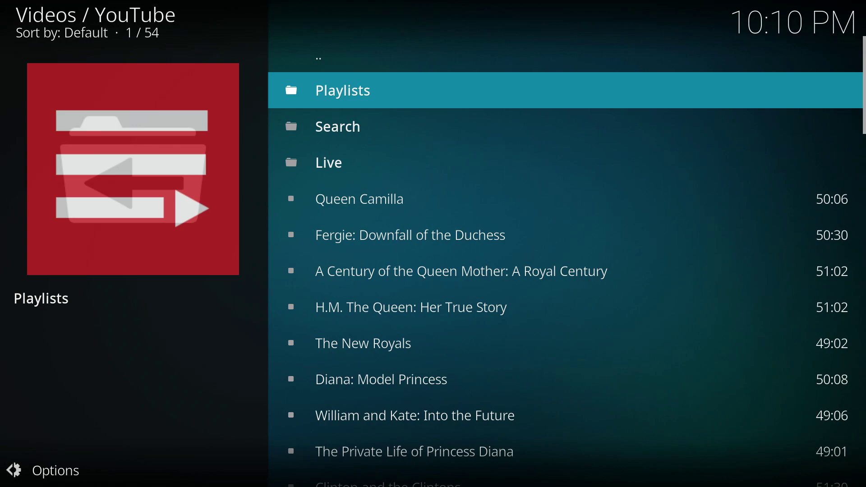
key("Down")
key("Down")
key("Down")
key("Down")
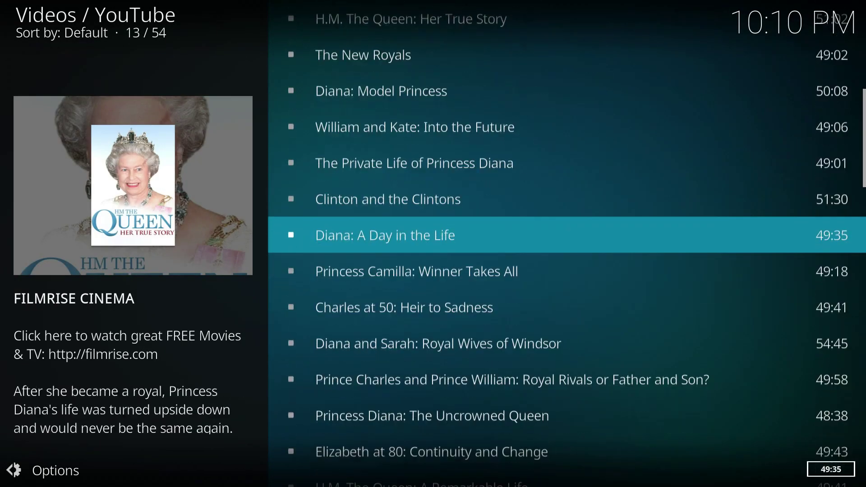
key("BackSpace")
Open the Movies channel of the FilmRise add-on
key("Up")
key("Up")
key("Up")
key("Up")
key("Up")
key("Up")
key("Up")
key("Up")
key("Up")
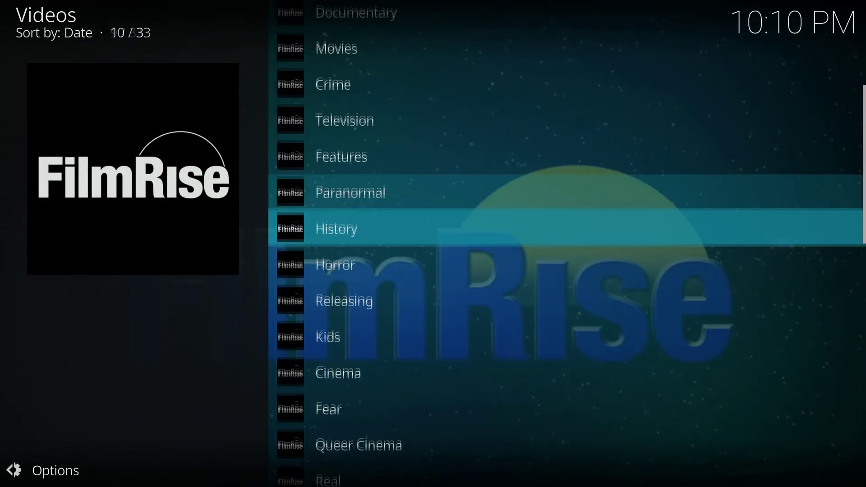
key("Return")
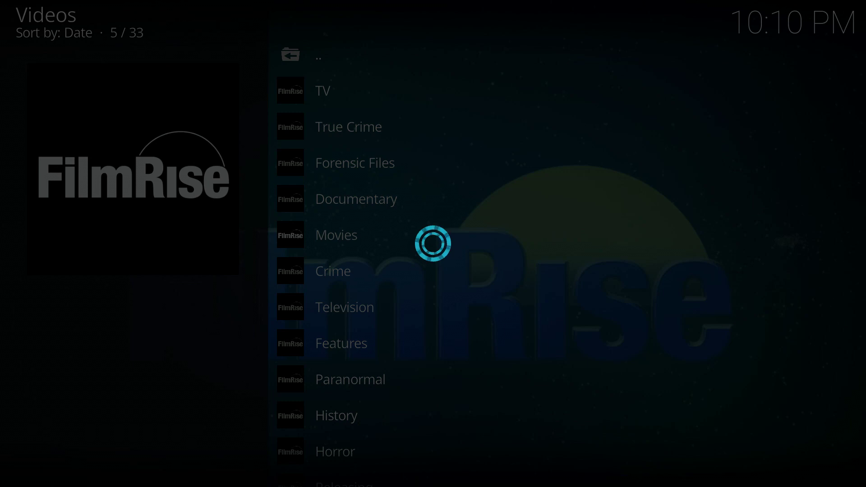
Play the movie Infestation from the FilmRise Movies channel
key("Down")
key("Down")
key("Down")
key("Down")
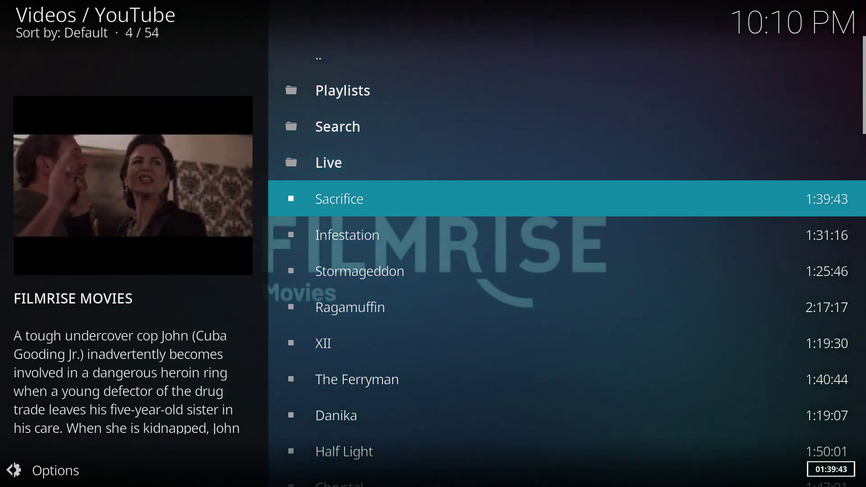
key("Down")
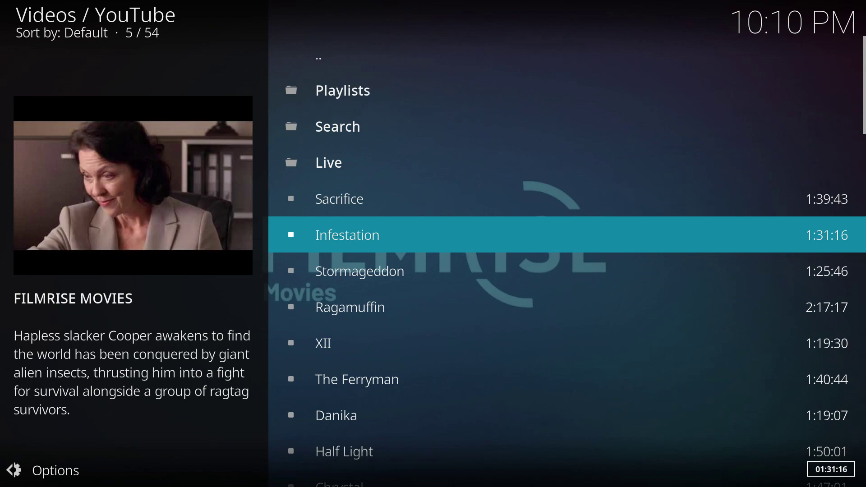
key("Return")
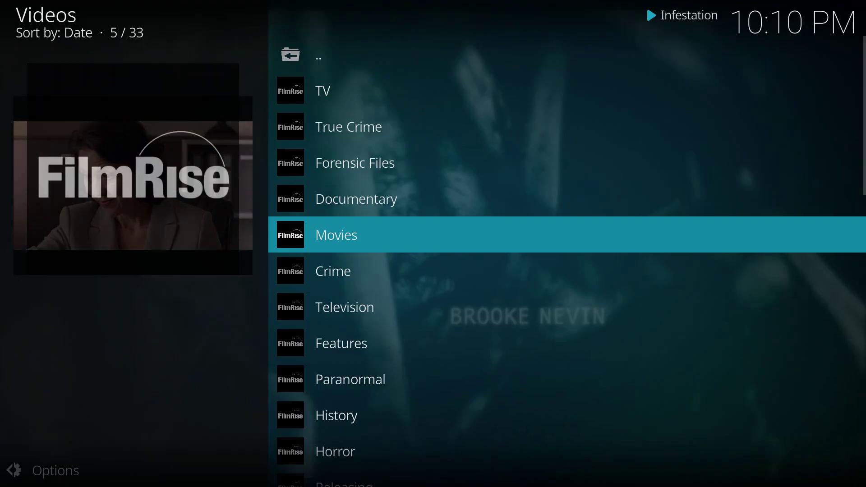
Exit FilmRise to the home screen and open the Livestreams folder of the Nasa add-on
key("BackSpace")
key("Right")
key("Right")
key("Right")
key("Right")
key("Right")
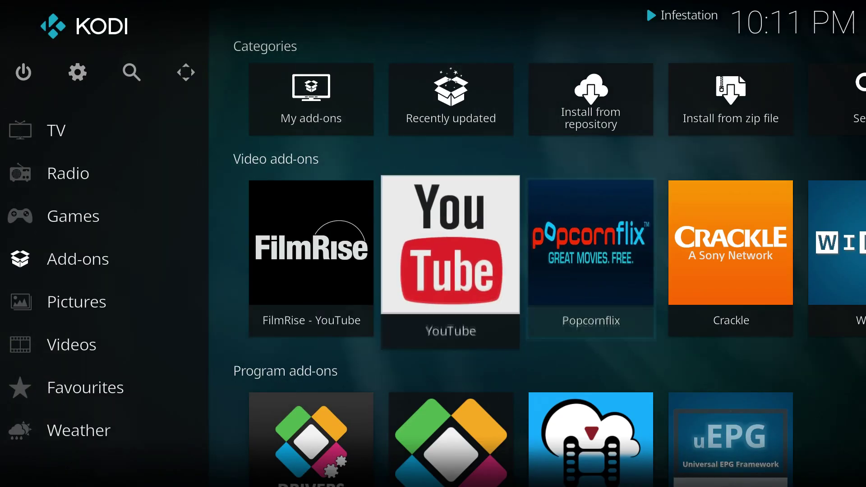
key("Return")
key("Down")
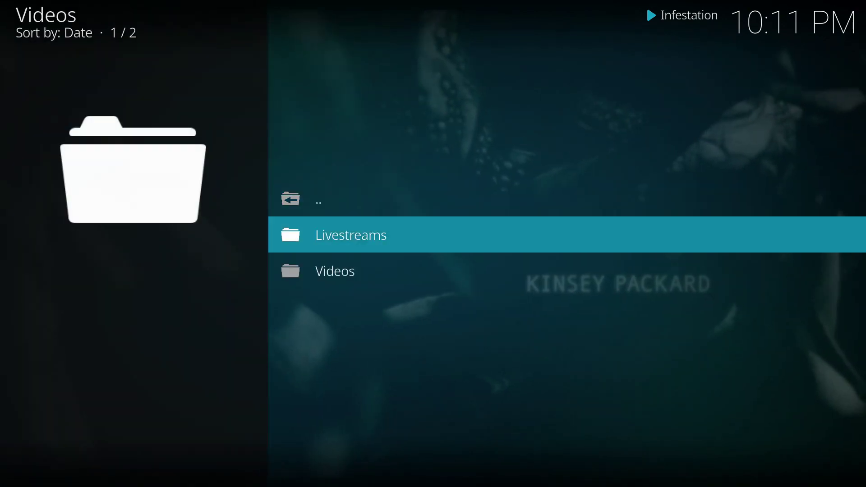
key("Return")
Start the ISS Live Stream from the Nasa livestreams
key("Down")
key("Down")
key("Return")
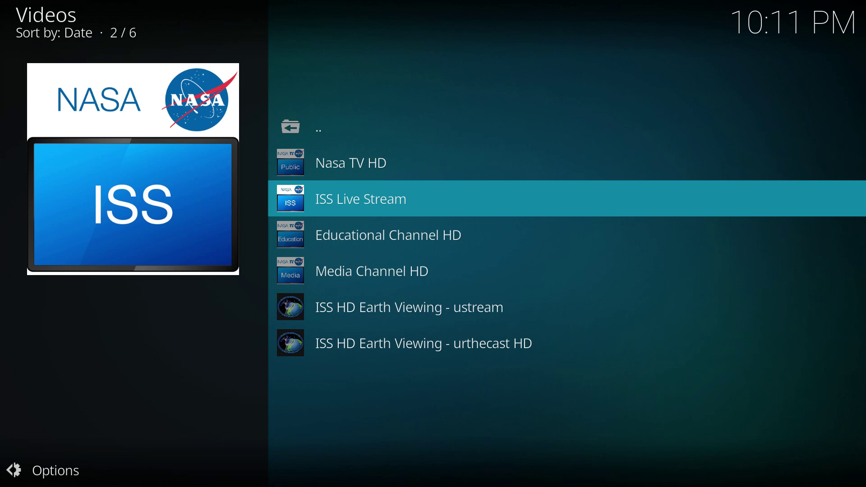
Start the ISS HD Earth Viewing - ustream livestream
key("Down")
key("Down")
key("Down")
key("Return")
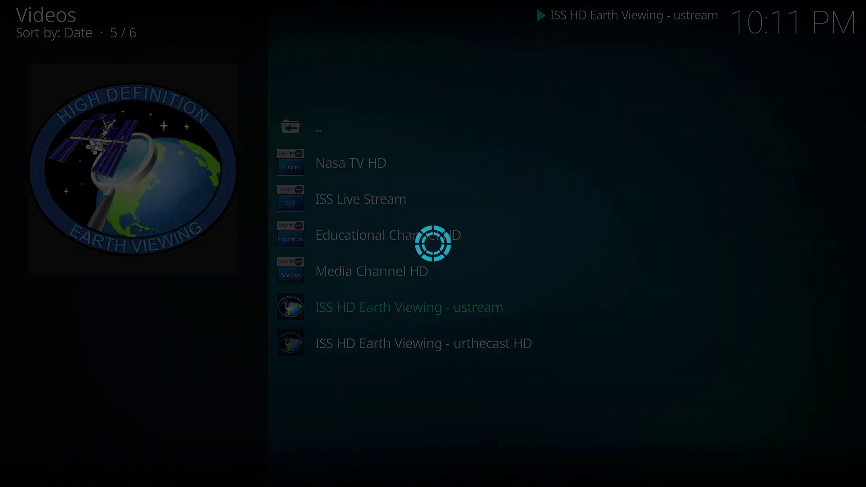
Leave the livestreams, open the Nasa add-on's Videos folder and bring up a channel's video list
key("BackSpace")
key("Down")
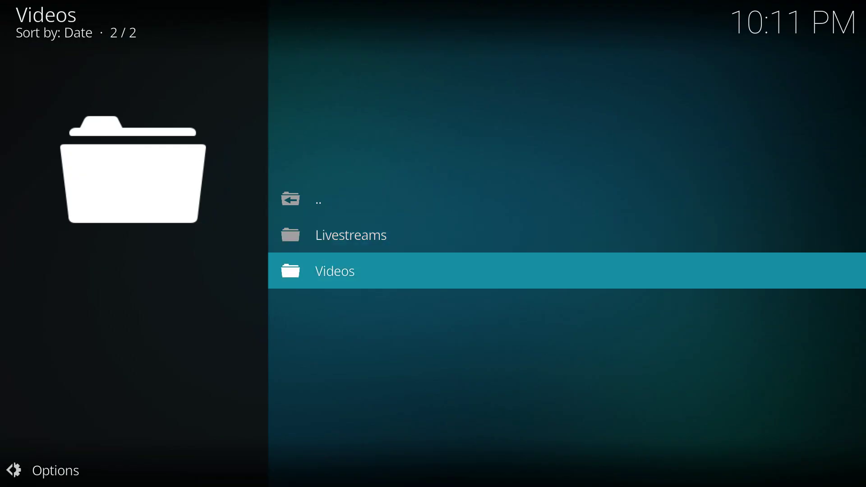
key("Return")
key("Down")
key("Down")
key("Up")
key("Return")
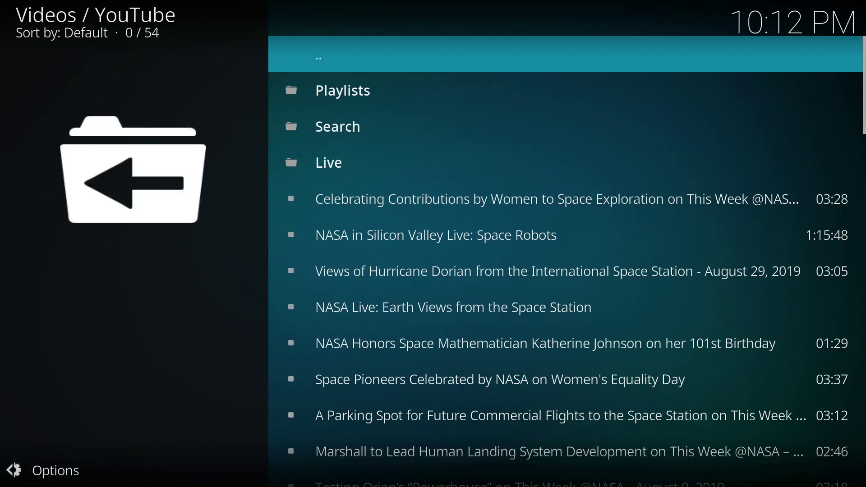
Play the NASA Explorers: Moon Girl video from the NASA channel's video list
key("Down")
key("Down")
key("Down")
key("Down")
key("Down")
key("Down")
key("Down")
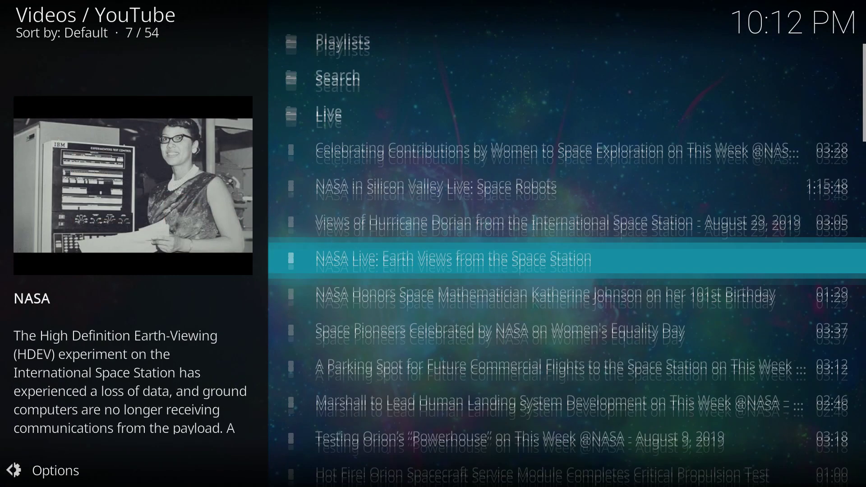
key("Down")
key("Down")
key("Down")
key("Down")
key("Return")
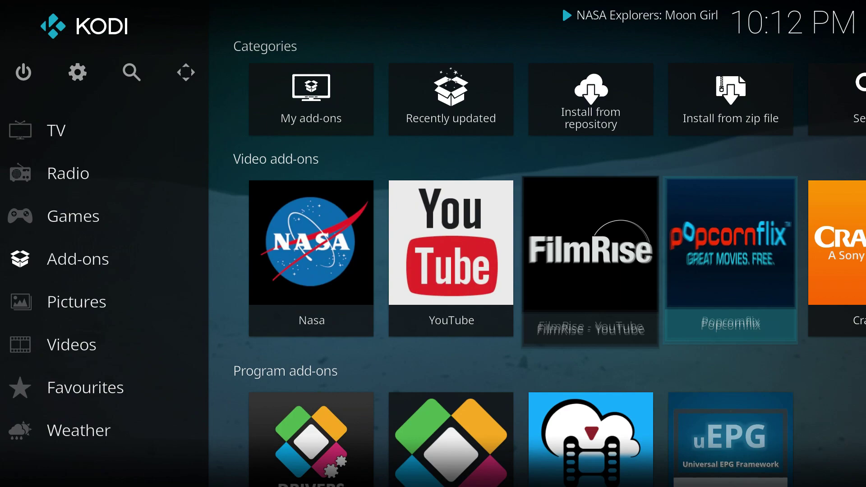
Move back through the video add-ons on the home screen from Popcornflix to Nasa
key("Left")
key("Left")
key("Left")
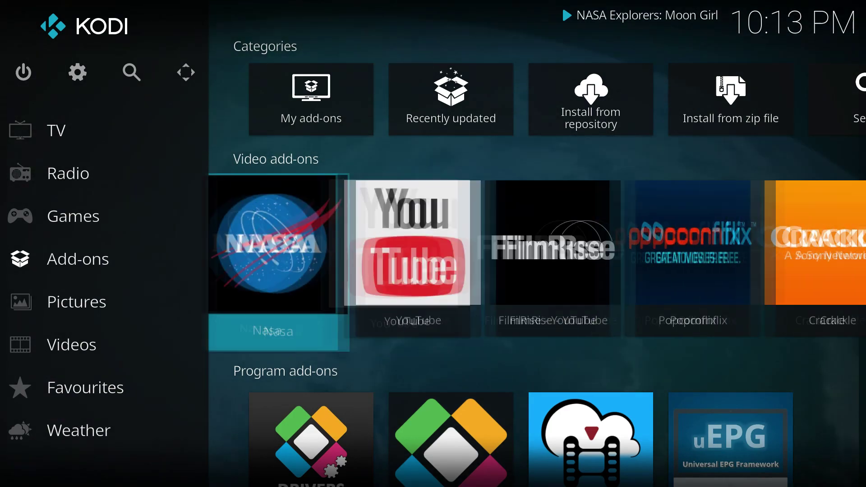